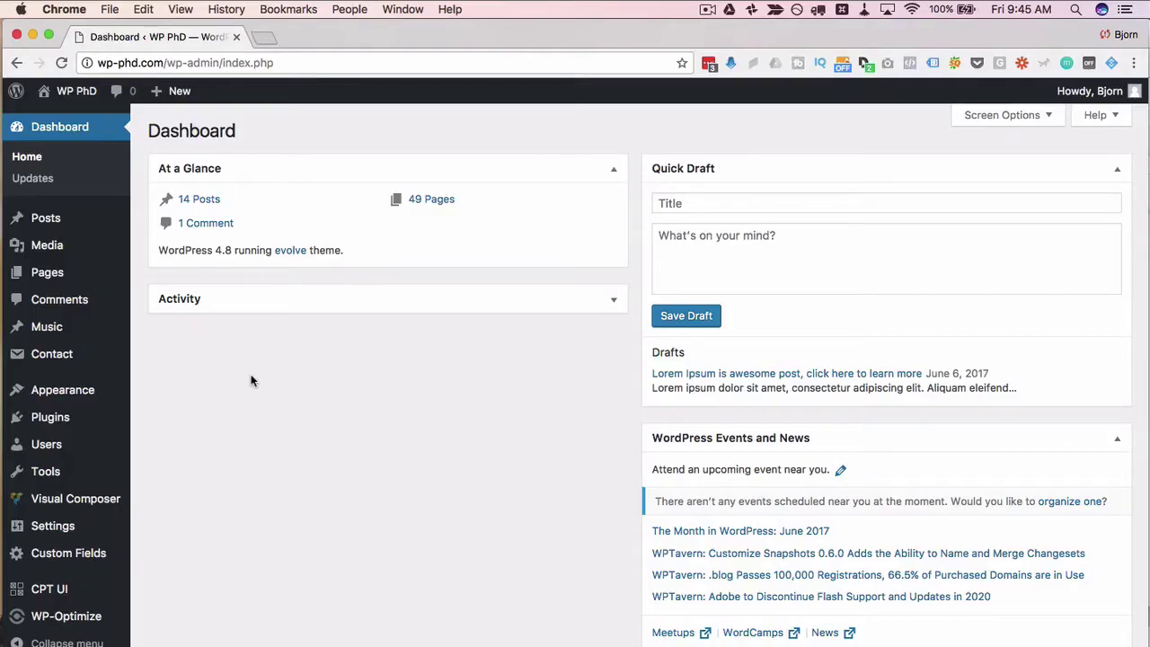
Go to the page for adding new plugins and search it for "author box".
mouse_move(45, 417)
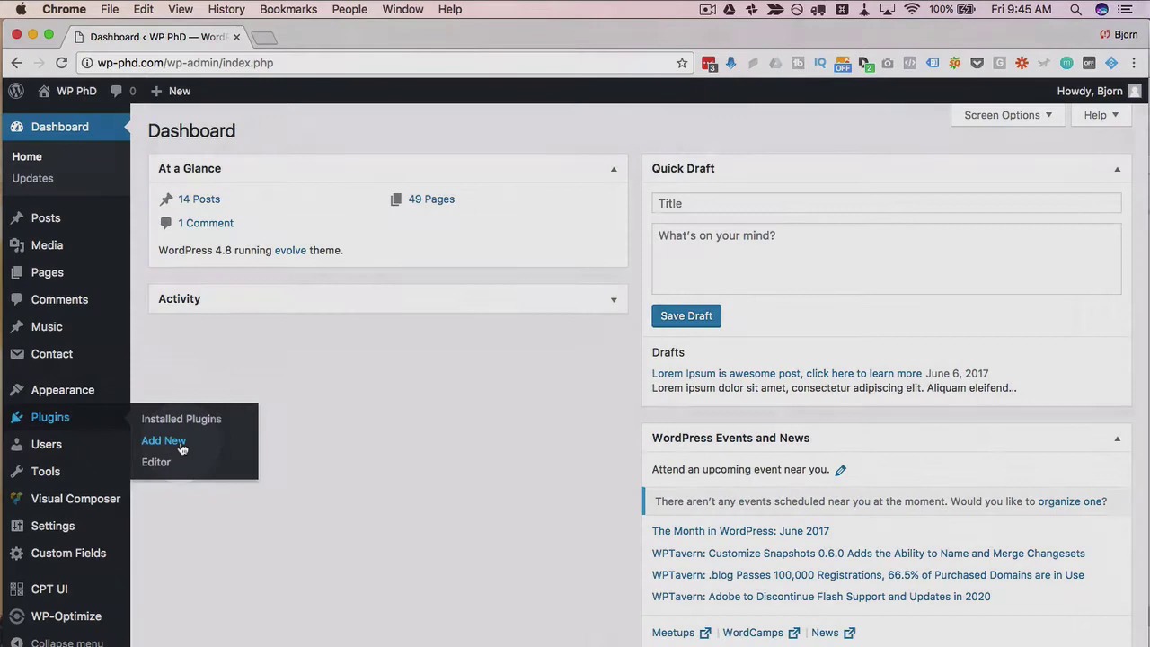
left_click(150, 439)
type("author box")
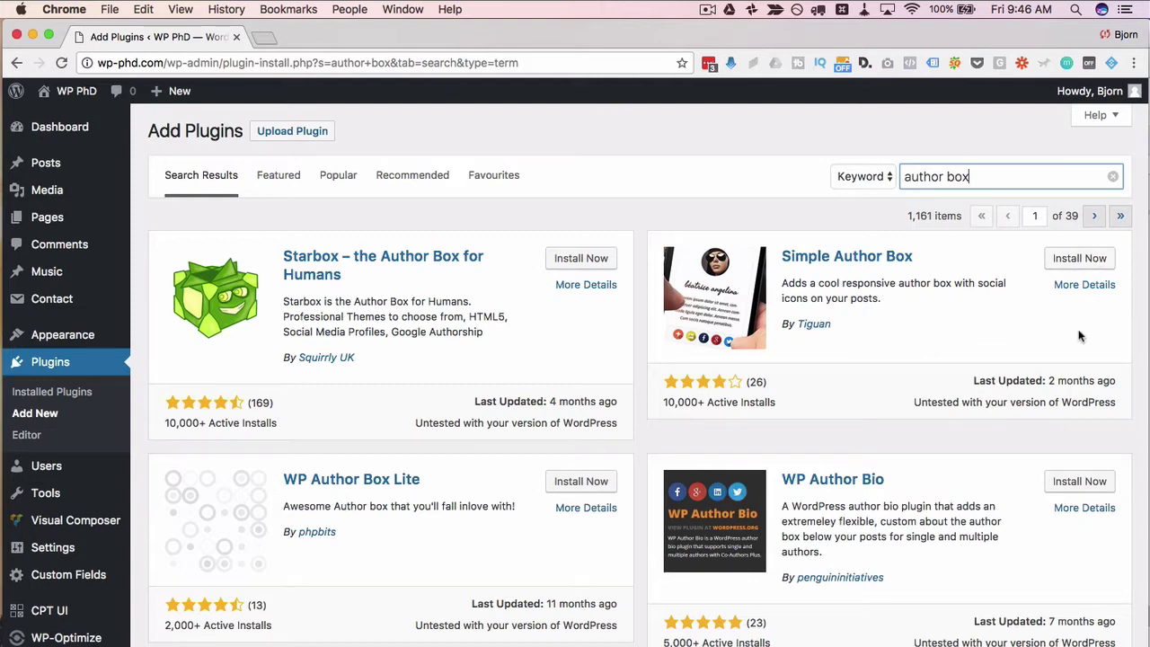
Install and activate the Simple Author Box plugin by Tiguan from the search results.
scroll(877, 393, "down", 1)
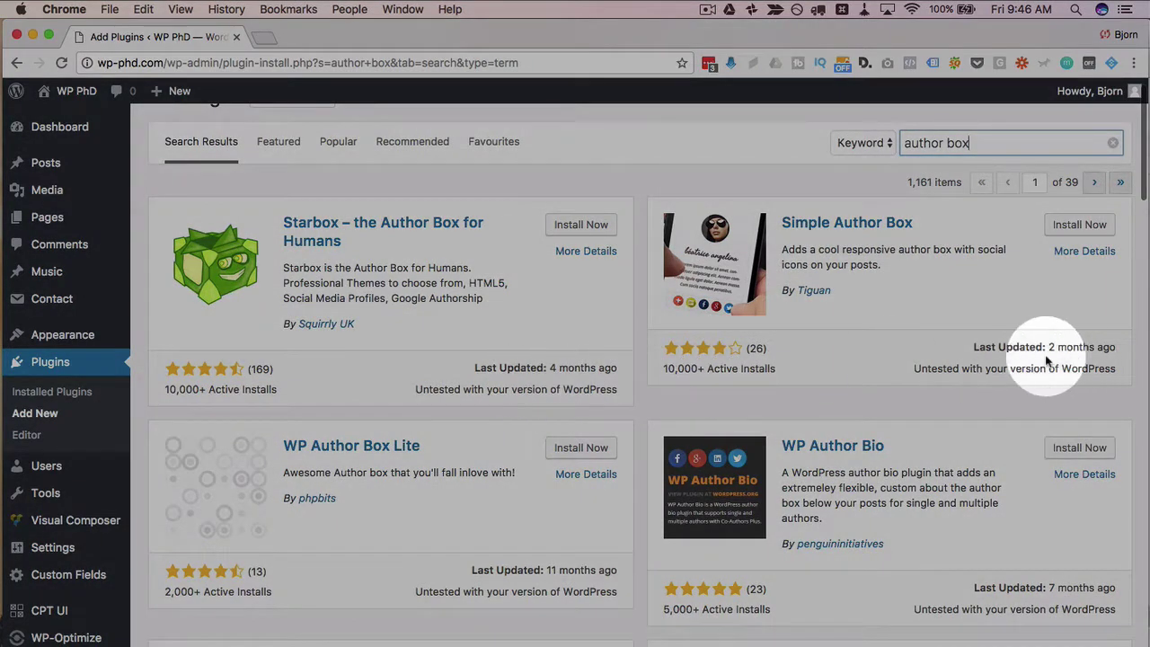
scroll(966, 346, "down", 3)
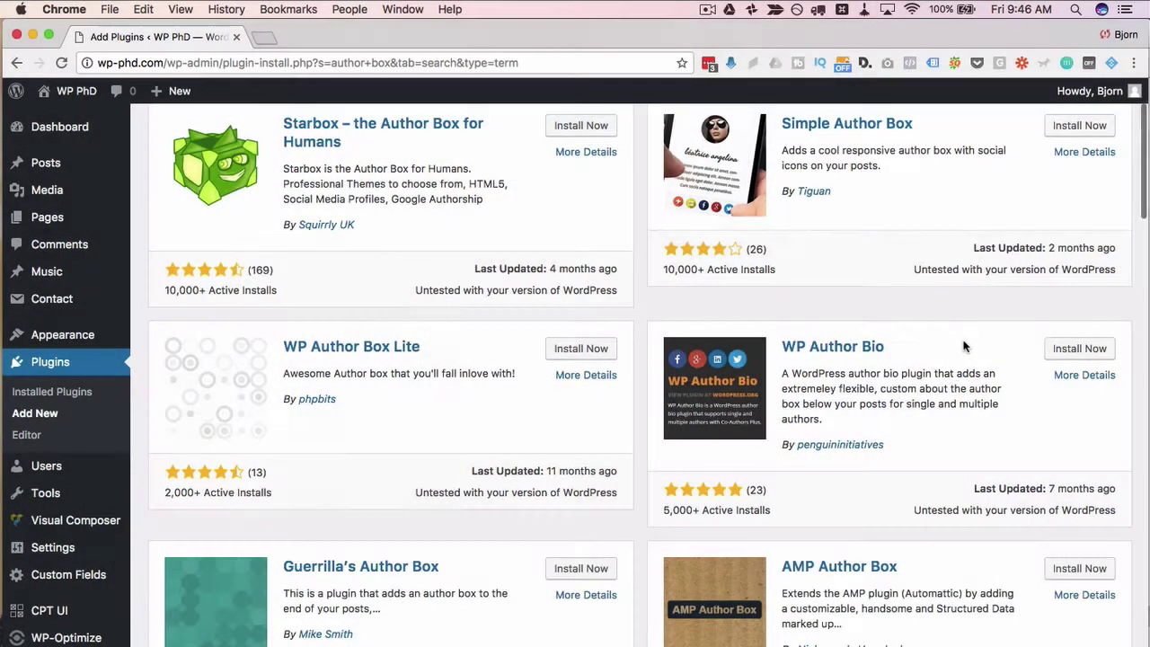
scroll(965, 346, "down", 1)
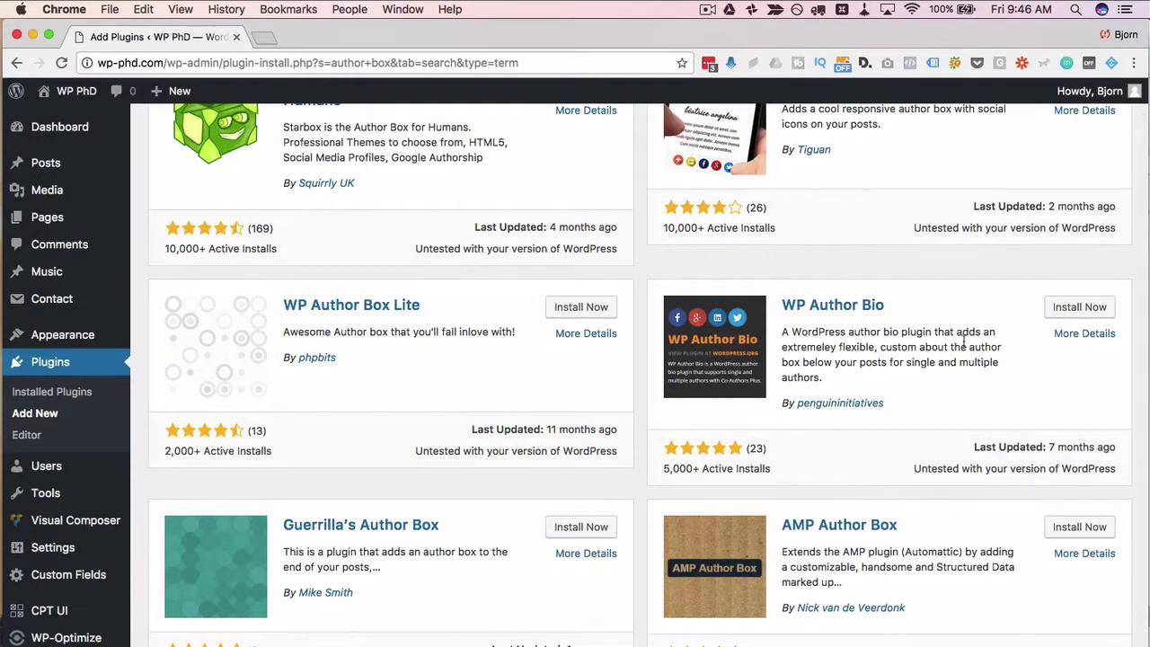
scroll(964, 343, "up", 4)
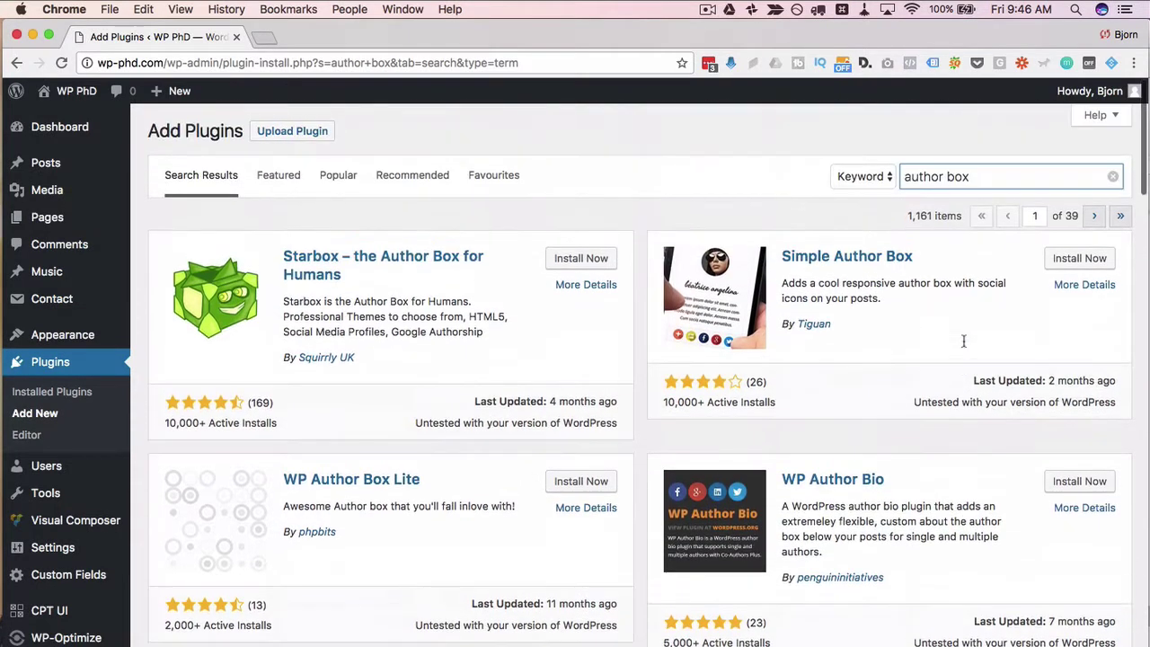
left_click(1069, 261)
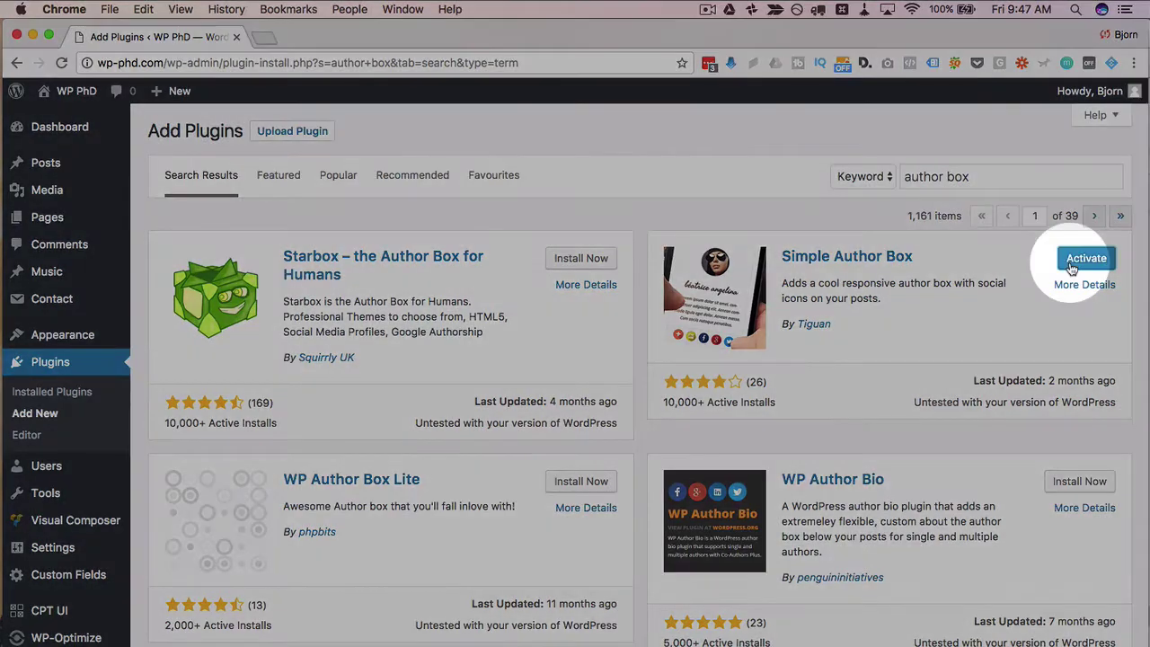
left_click(1072, 262)
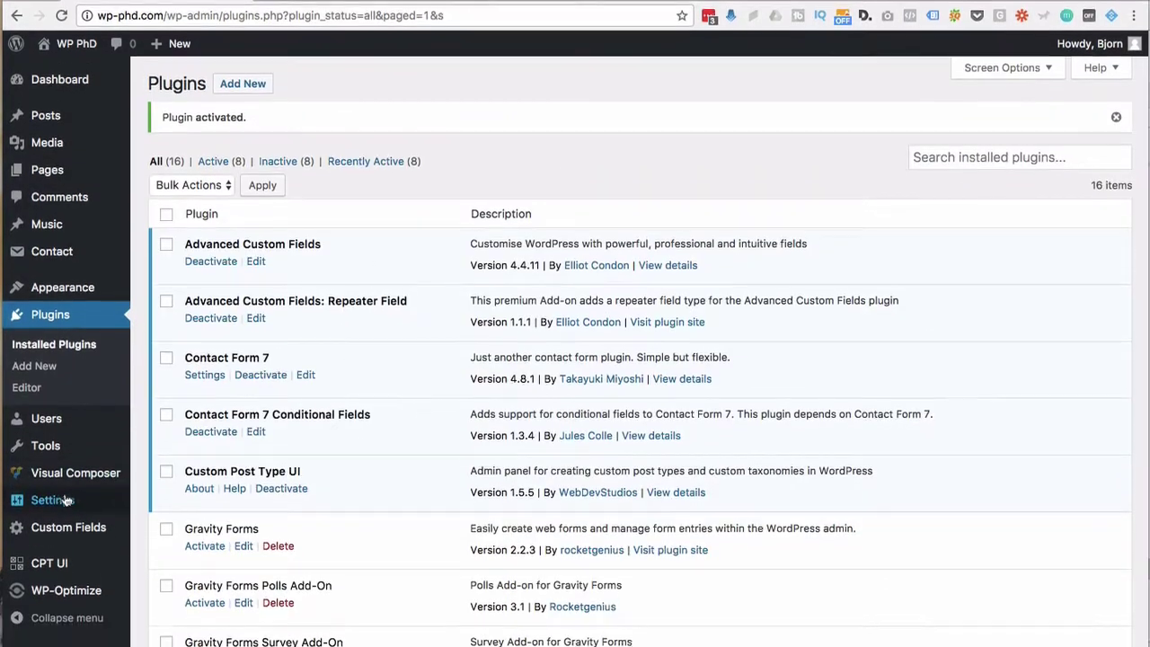
Go to the Simple Author Box settings page and read the ShortPixel offer above the options.
mouse_move(63, 500)
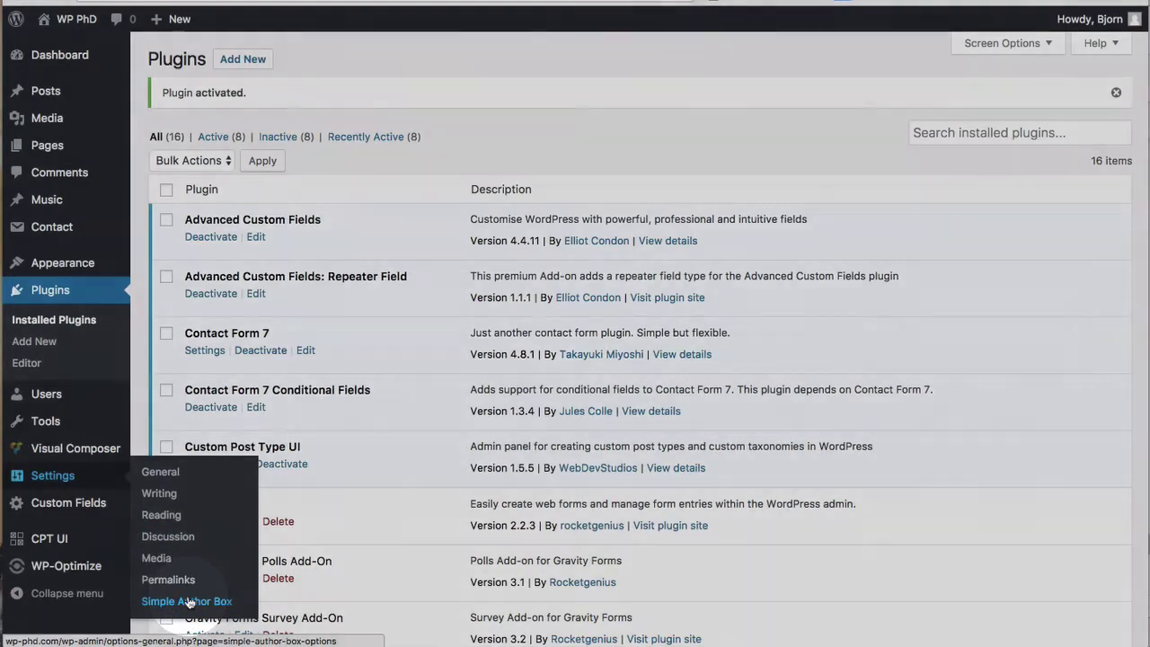
left_click(226, 609)
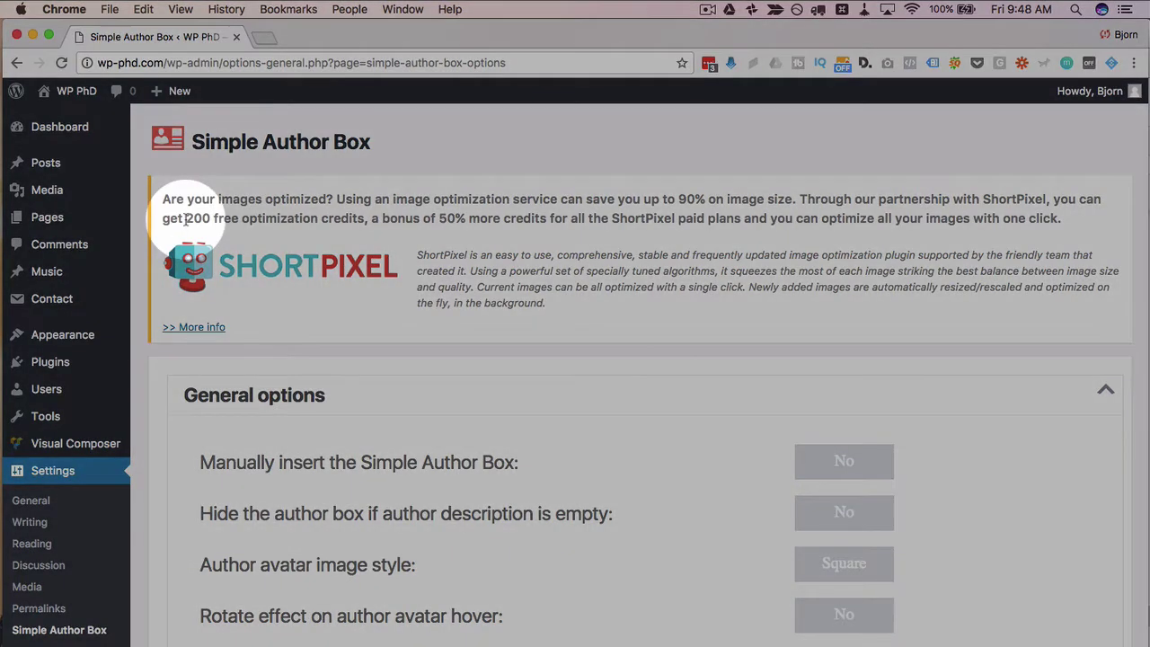
left_click_drag(185, 218, 347, 217)
left_click(387, 220)
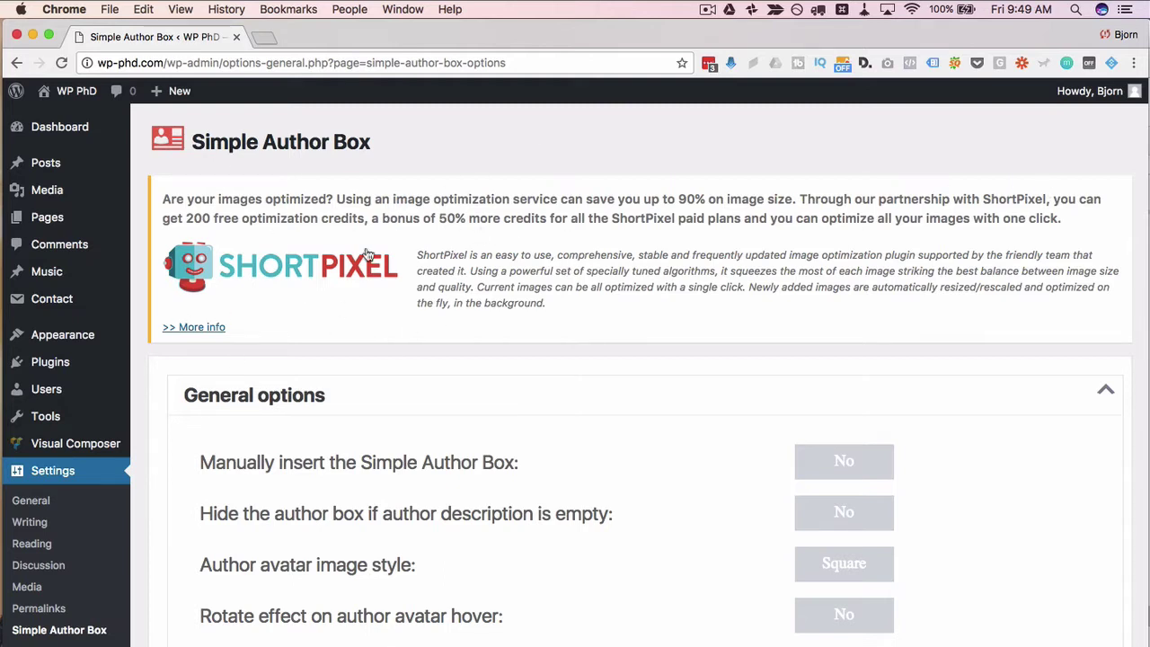
Collapse the General options section to view the list of option sections, and expand it again.
scroll(519, 211, "down", 1)
scroll(519, 211, "down", 3)
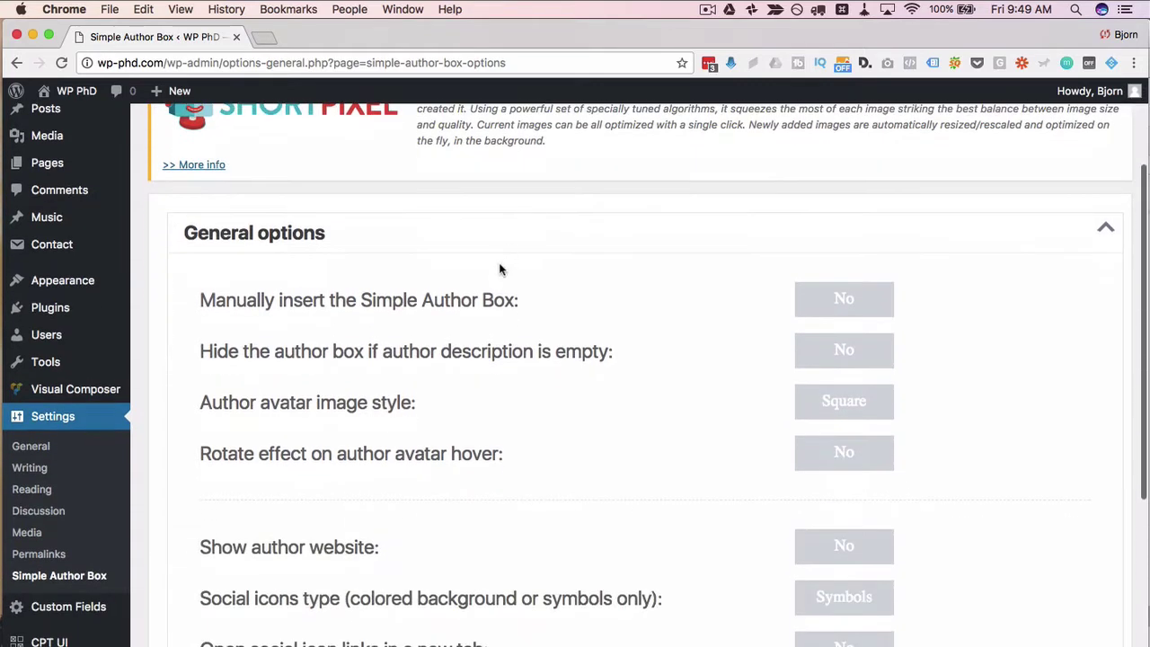
left_click(638, 242)
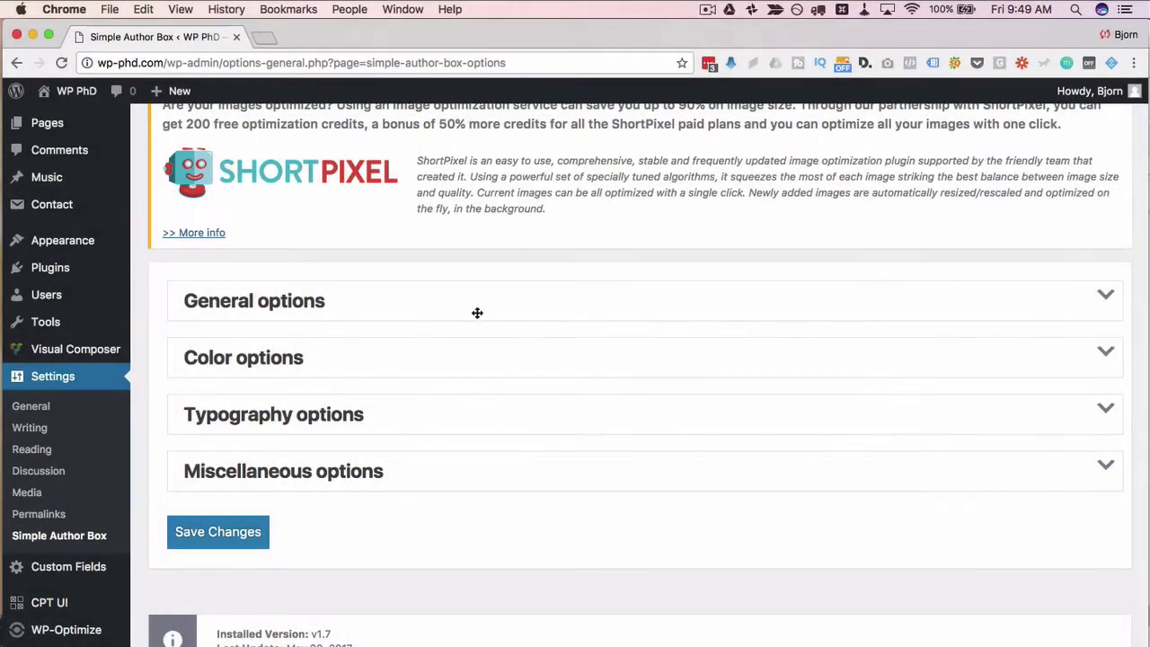
left_click(477, 311)
Turn on manual insertion of the author box to examine its PHP code snippet, and turn it off again.
scroll(333, 310, "down", 3)
scroll(334, 310, "down", 1)
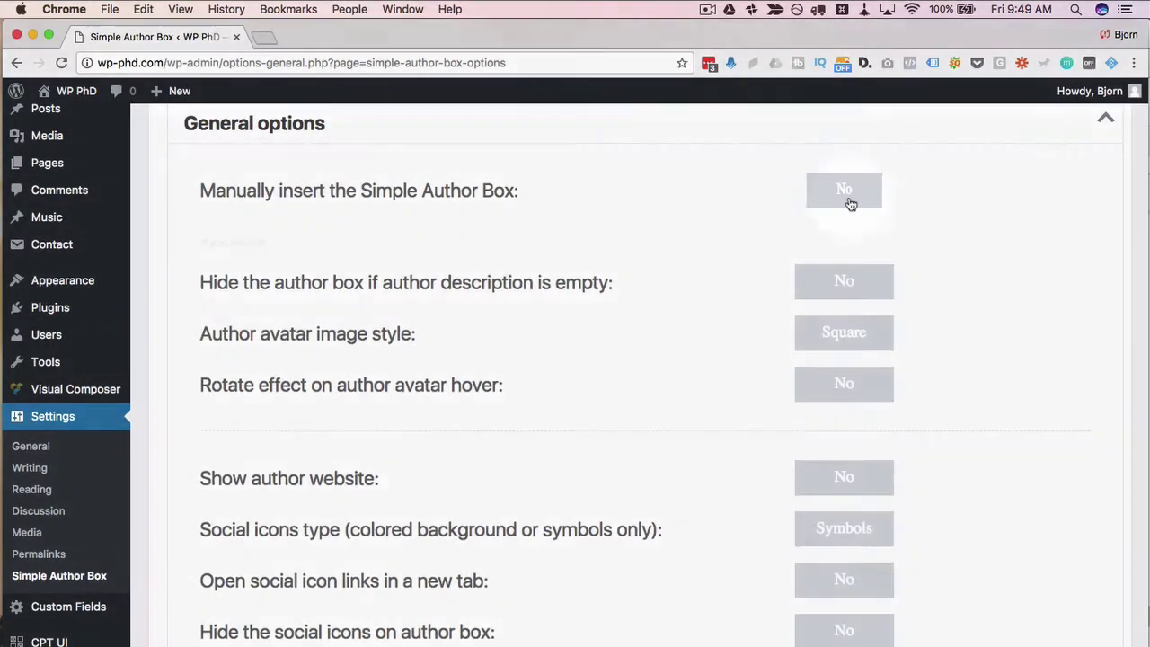
left_click(845, 197)
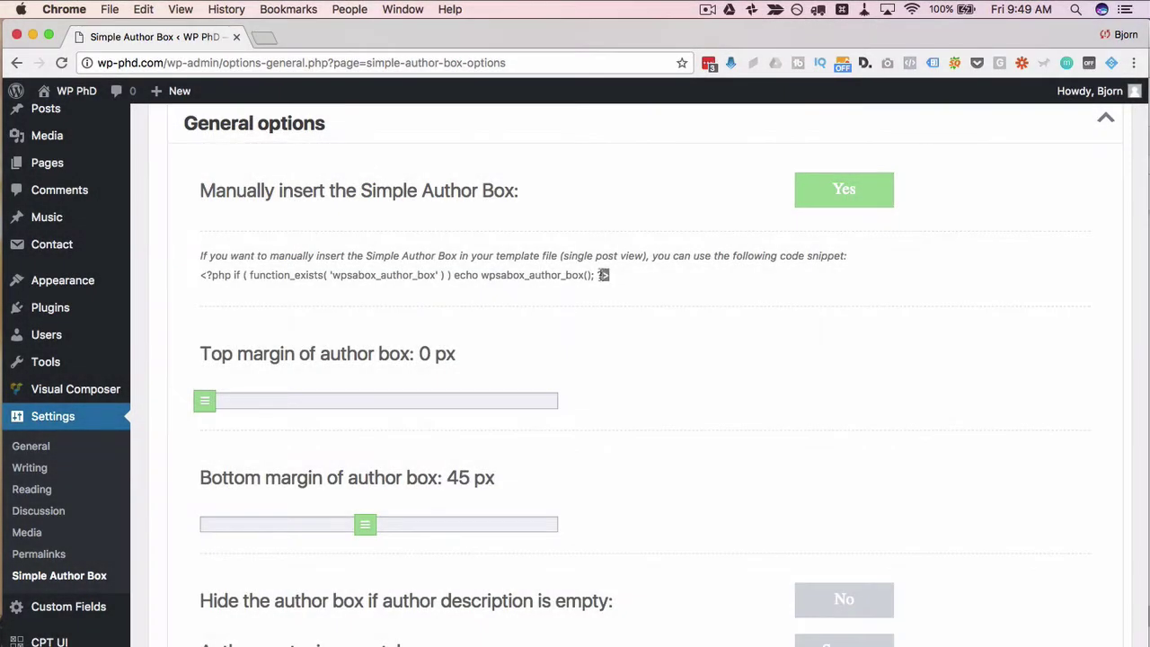
left_click_drag(613, 279, 193, 281)
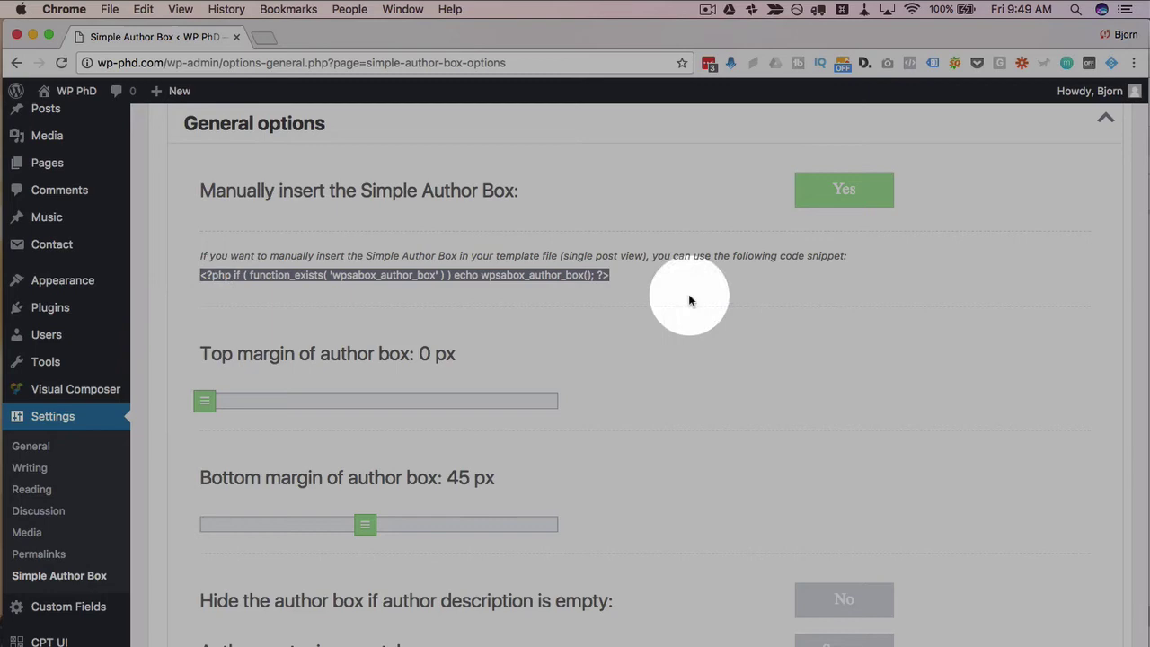
left_click(840, 206)
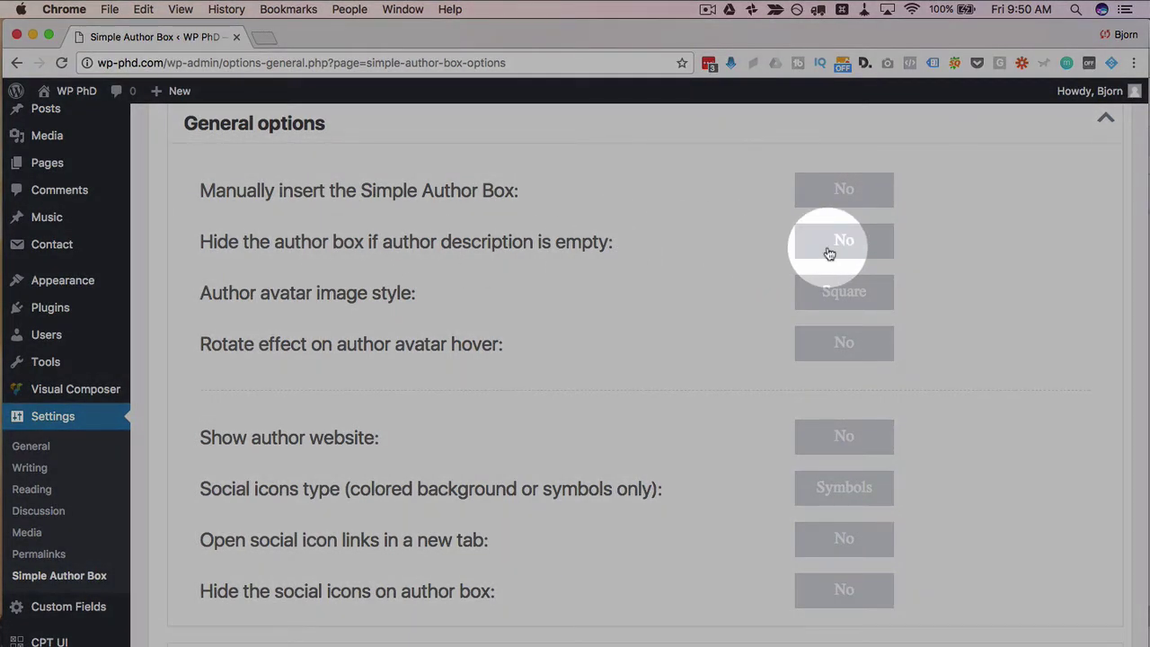
Set the author avatar image style to Circle and enable the rotate effect on author avatar hover.
scroll(728, 239, "down", 2)
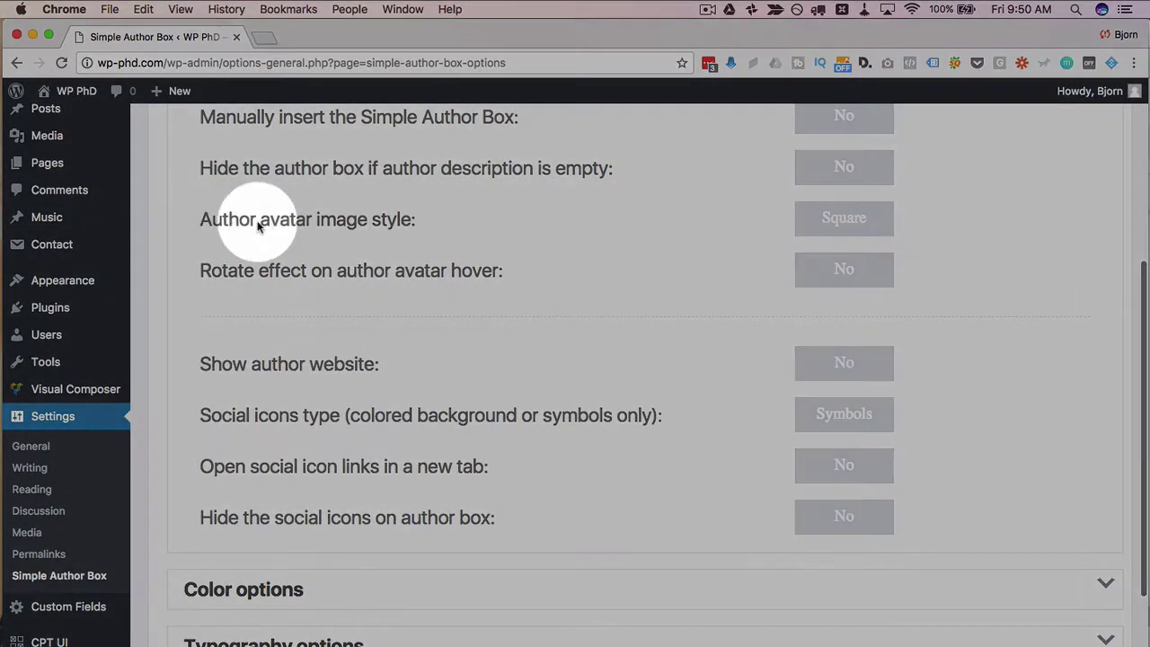
left_click(864, 237)
left_click(864, 238)
left_click(864, 238)
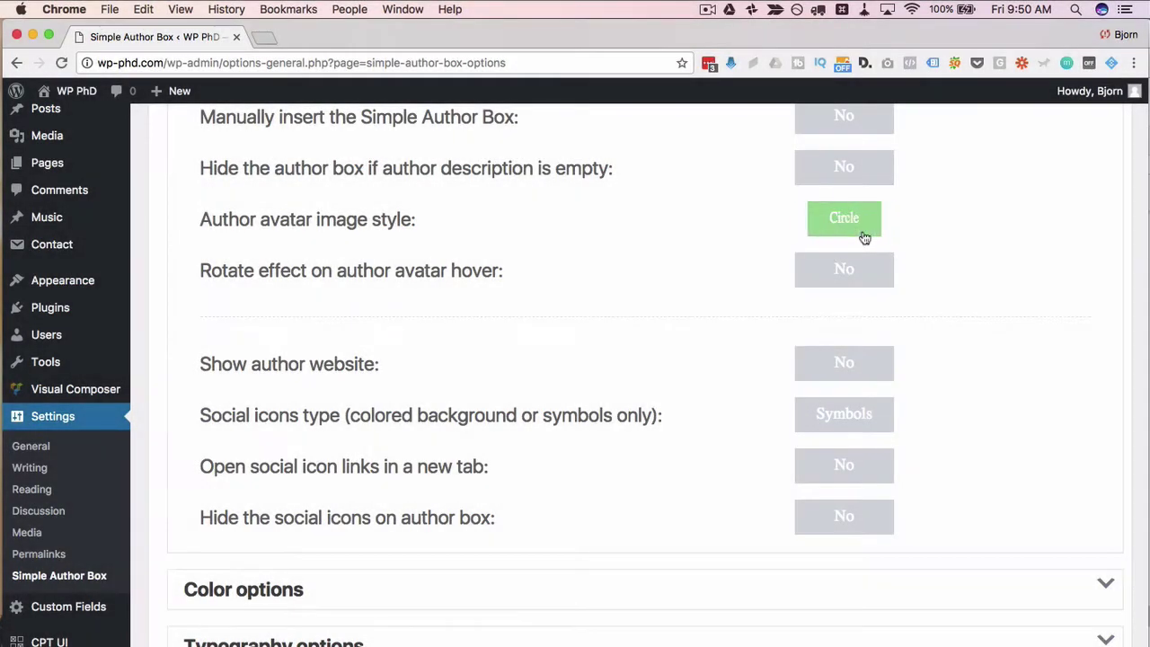
left_click(864, 237)
left_click(864, 238)
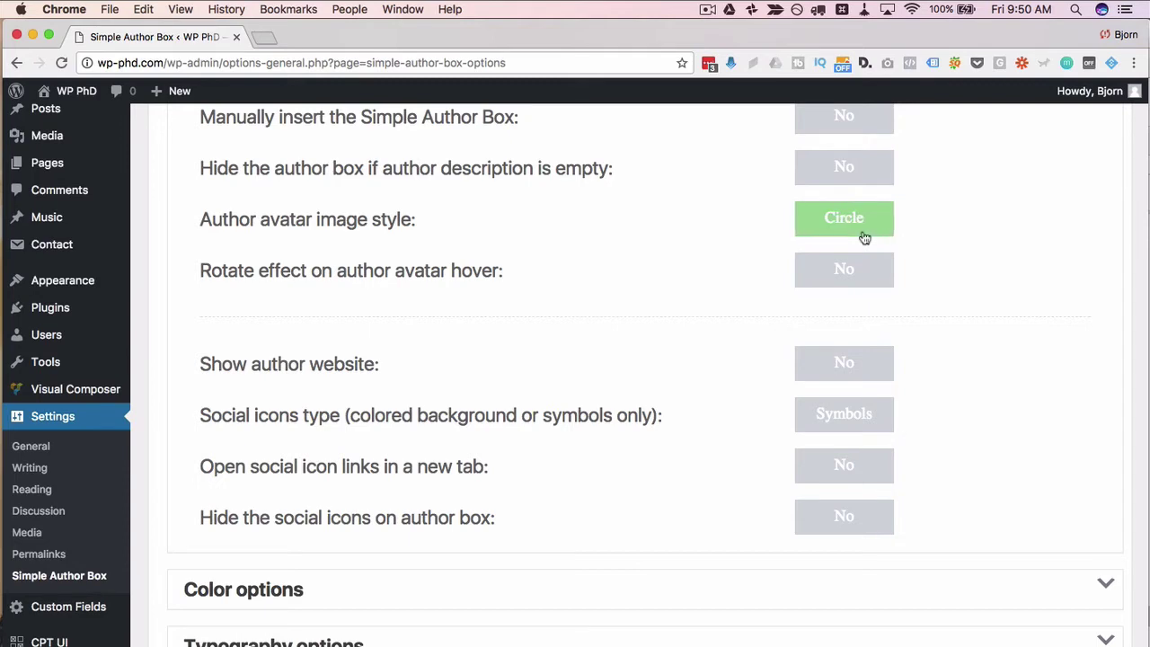
scroll(724, 254, "down", 1)
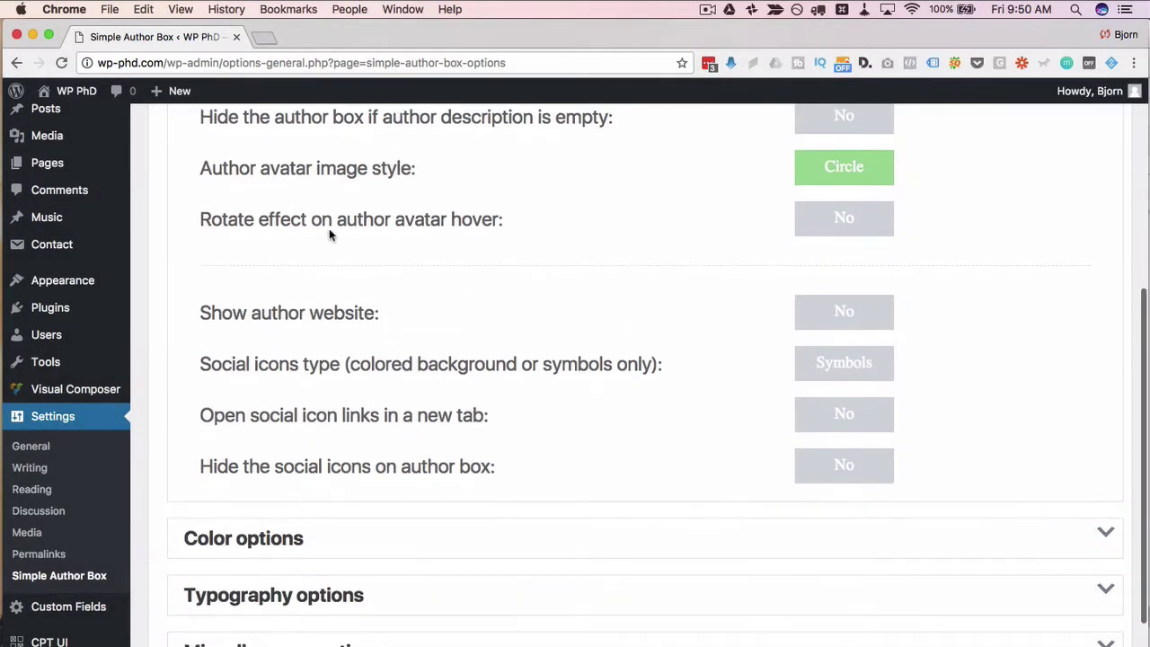
left_click(885, 226)
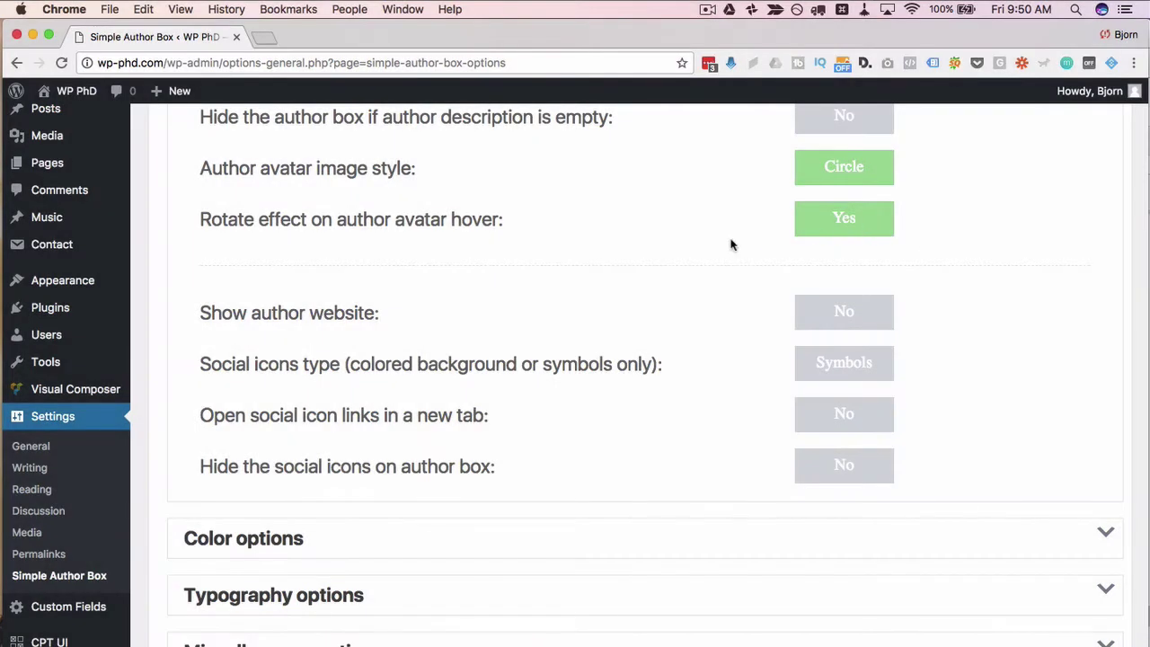
Enable showing the author website and set the author website position to Right.
scroll(728, 243, "down", 2)
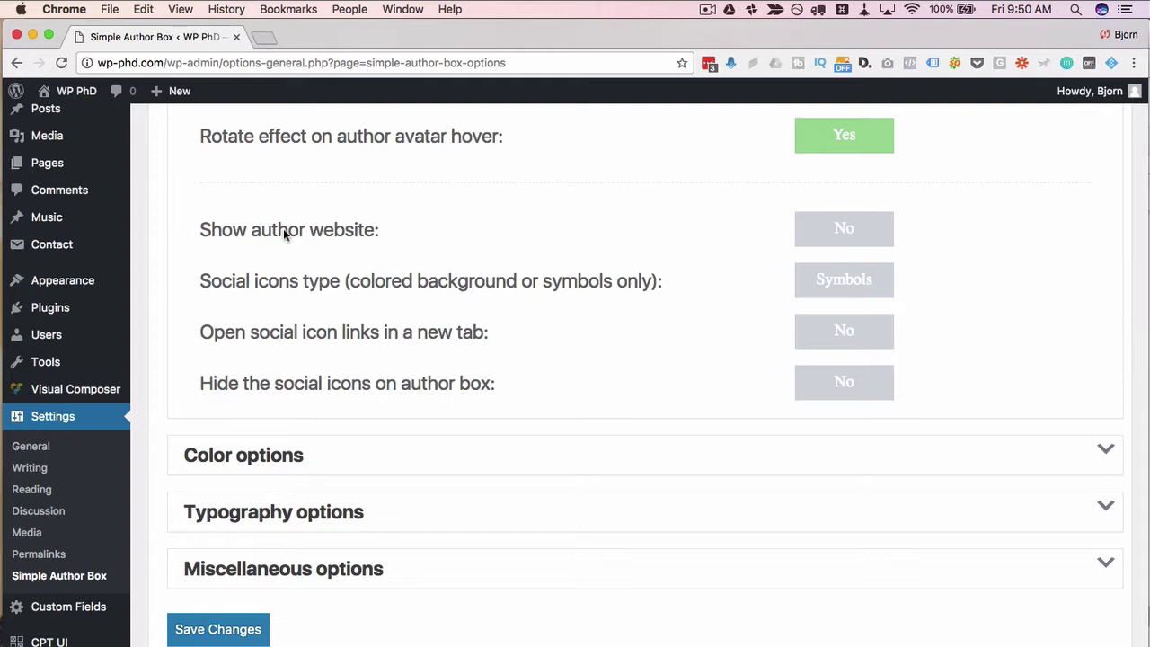
left_click(869, 230)
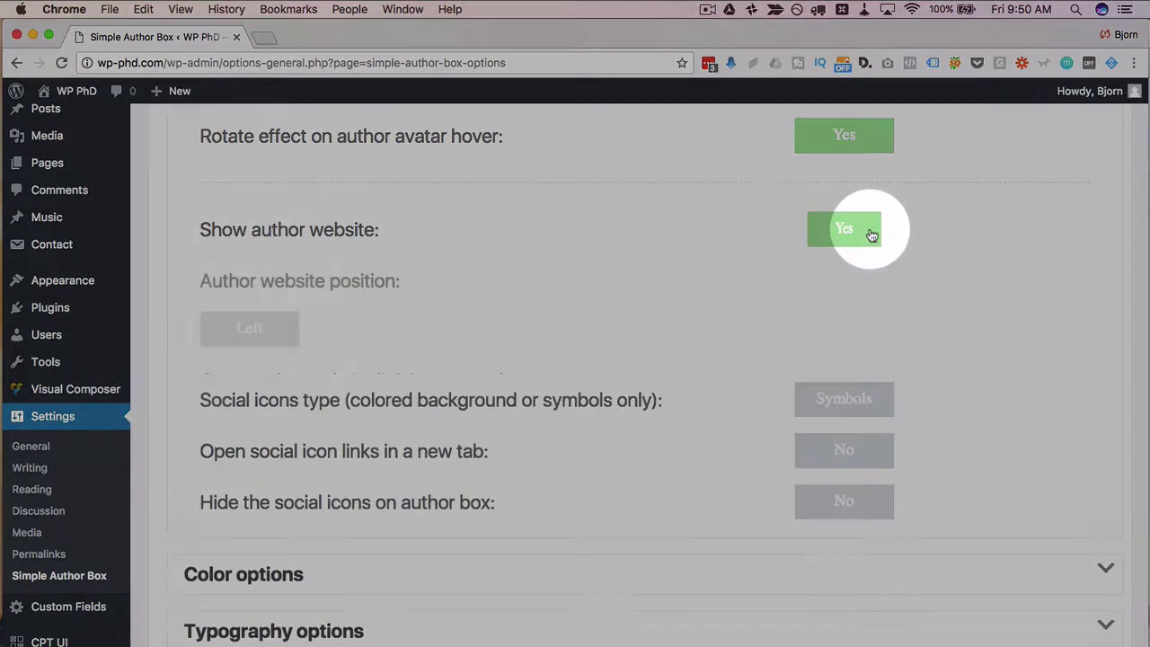
scroll(706, 284, "down", 1)
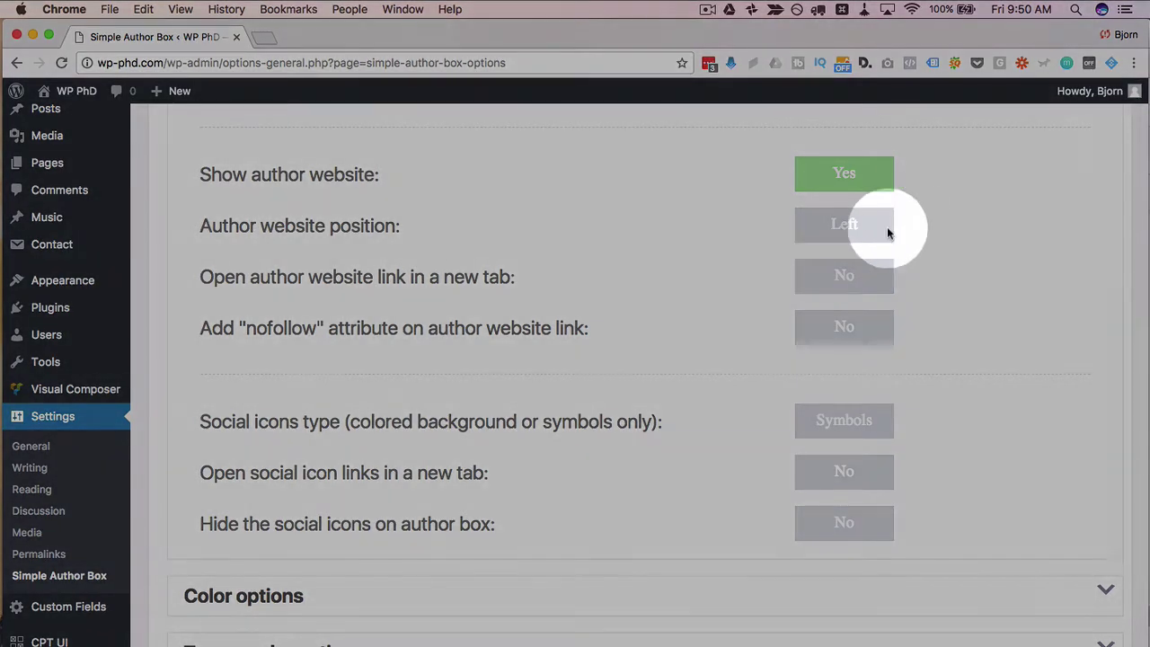
left_click(876, 235)
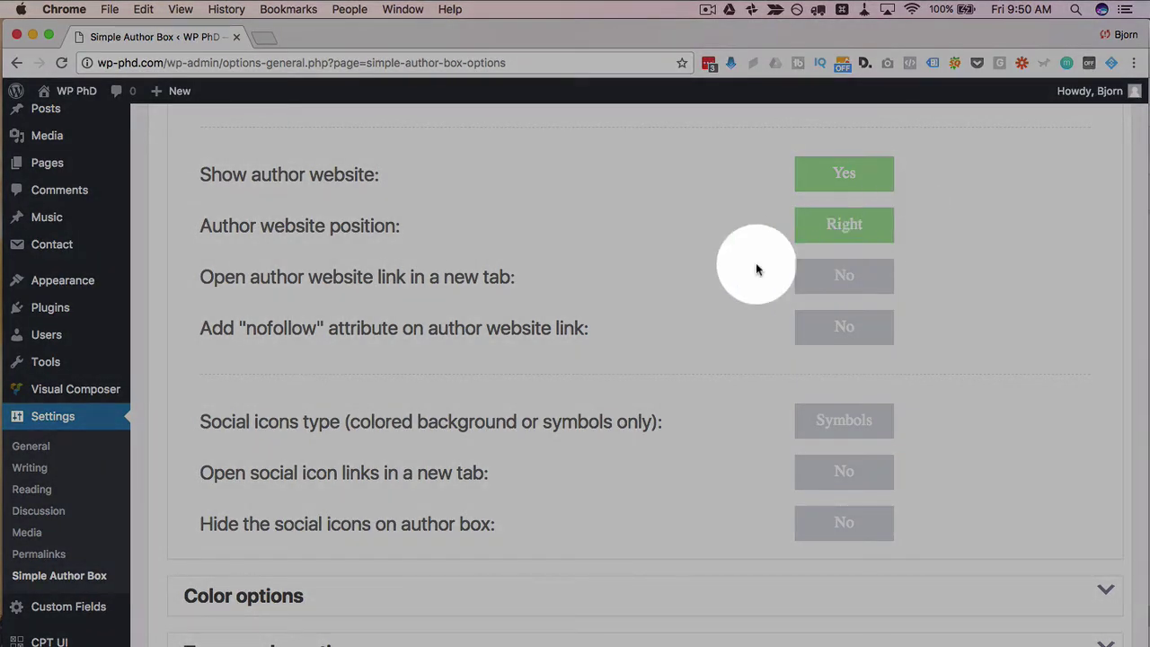
Make the author website link open in a new tab, and switch its "nofollow" attribute on and back to No.
scroll(758, 265, "down", 1)
left_click(855, 239)
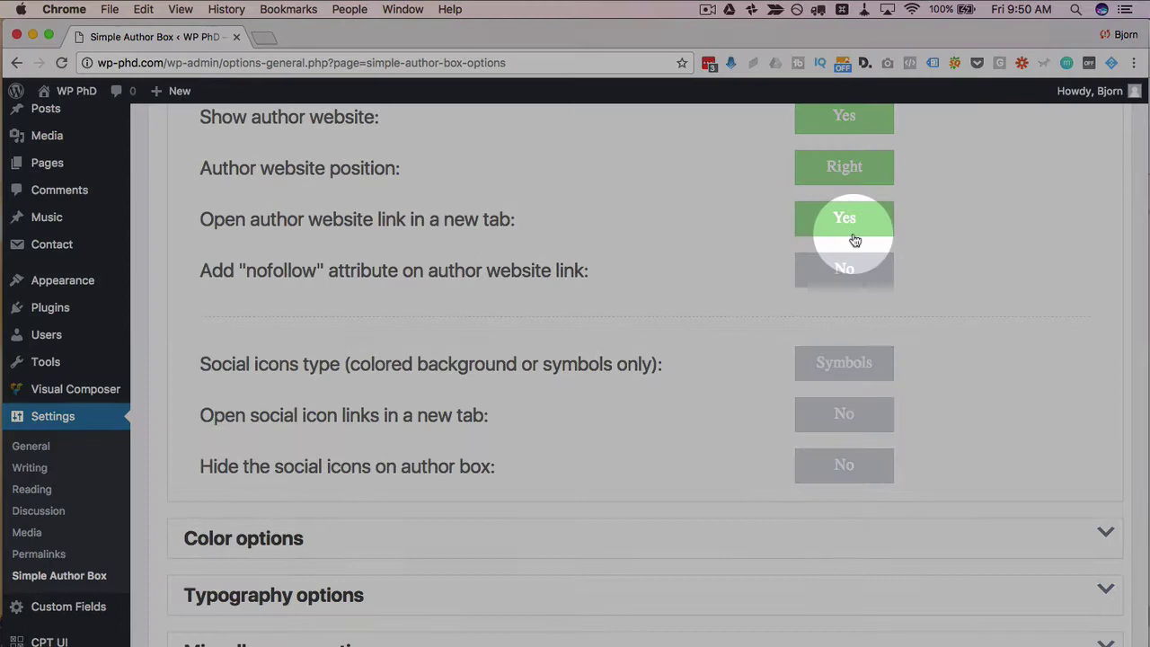
left_click(840, 269)
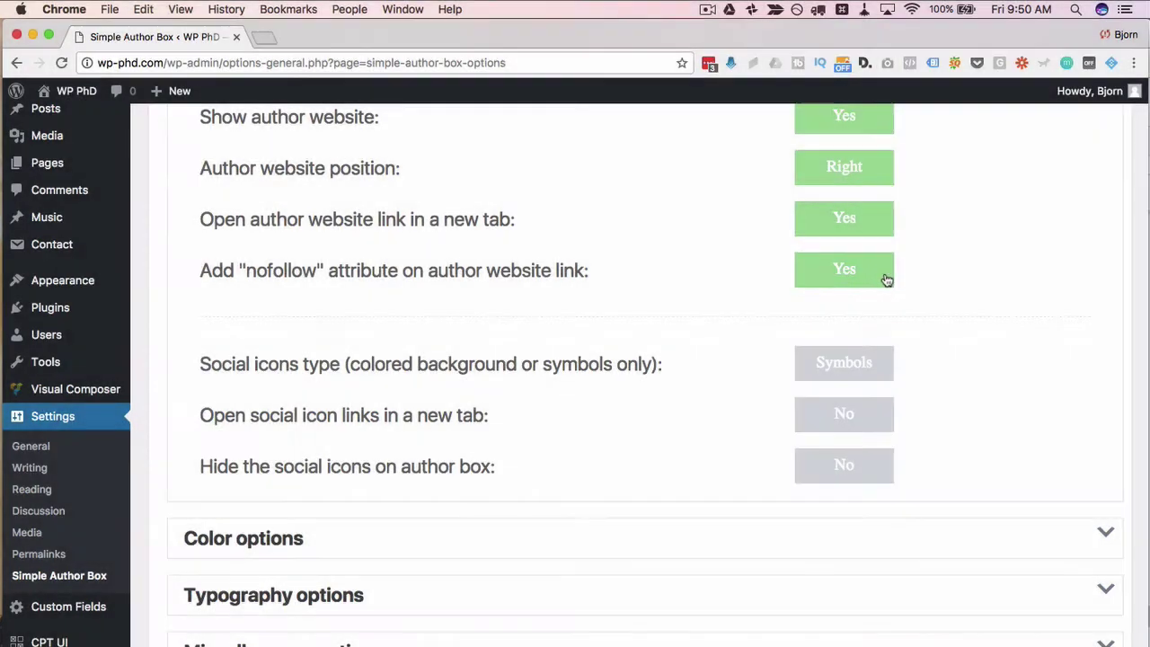
left_click(886, 280)
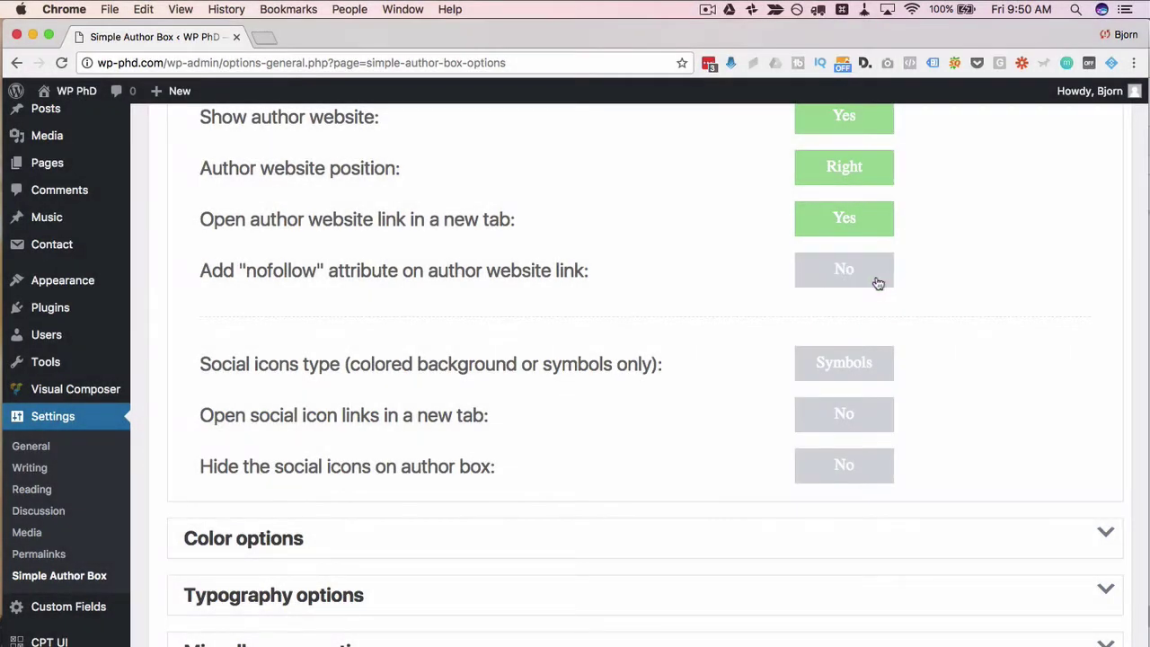
Try the Colored social icons type to view its extra options, and switch back to Symbols.
scroll(734, 319, "down", 2)
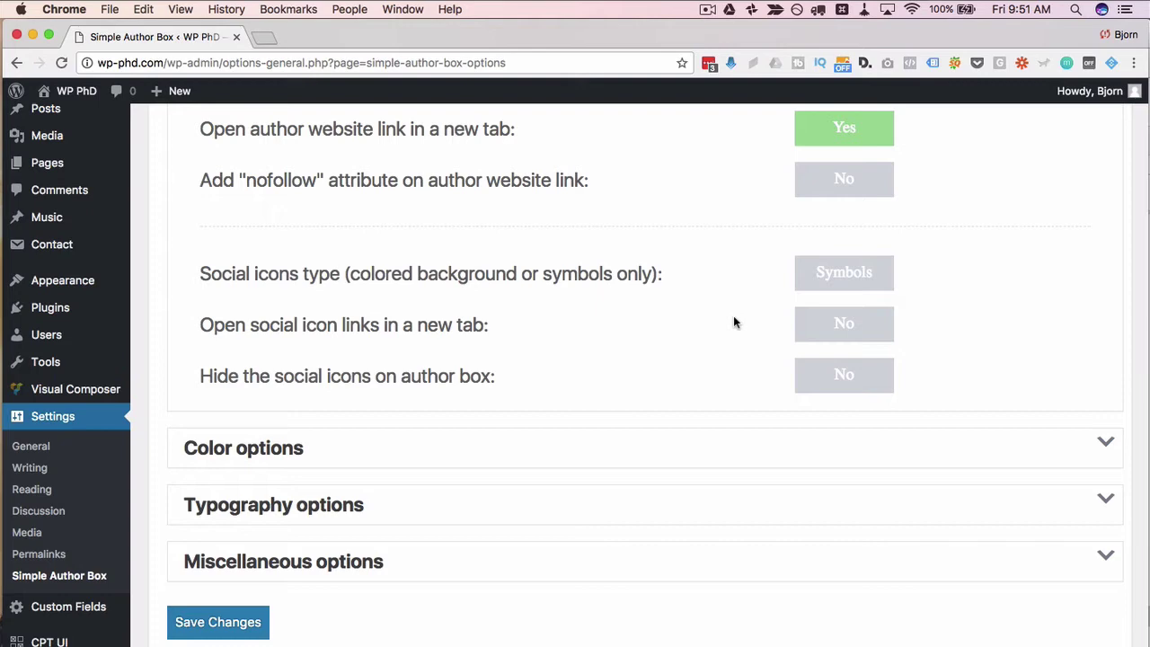
left_click(886, 282)
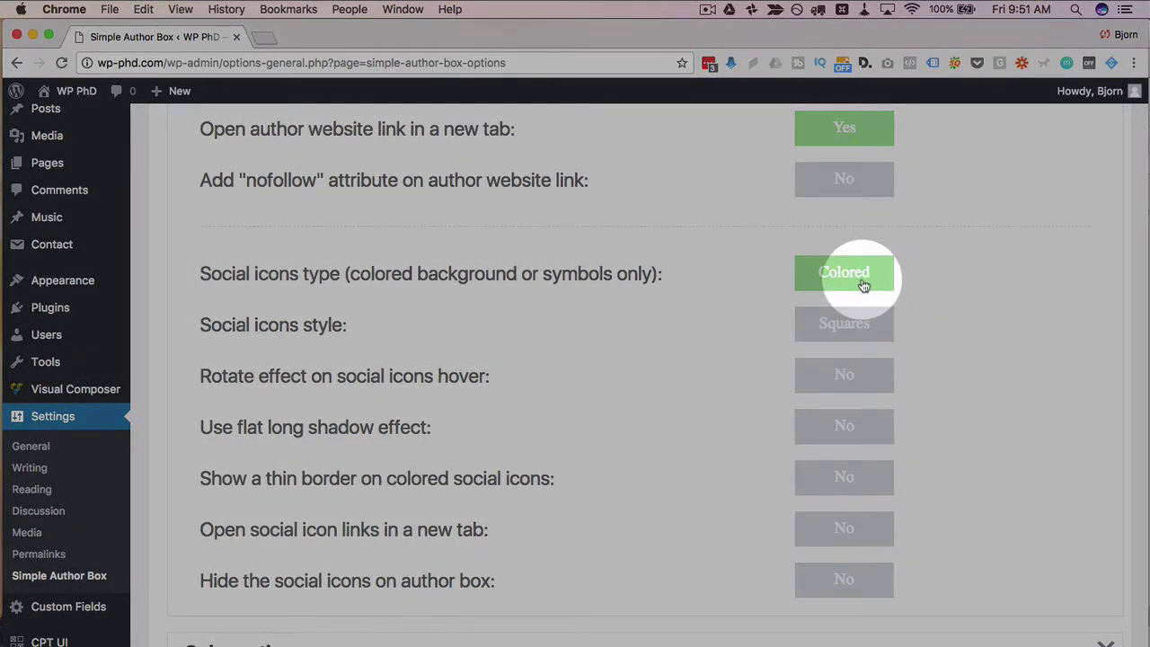
left_click(798, 284)
Set social icon links to open in a new tab.
scroll(459, 297, "down", 1)
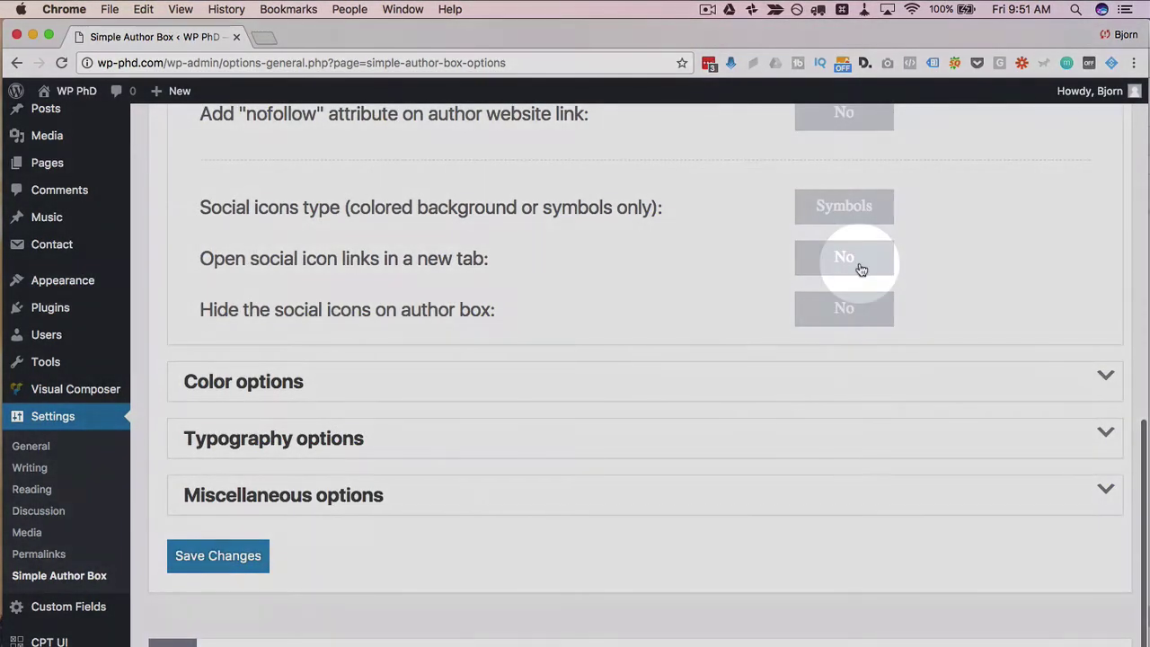
left_click(860, 264)
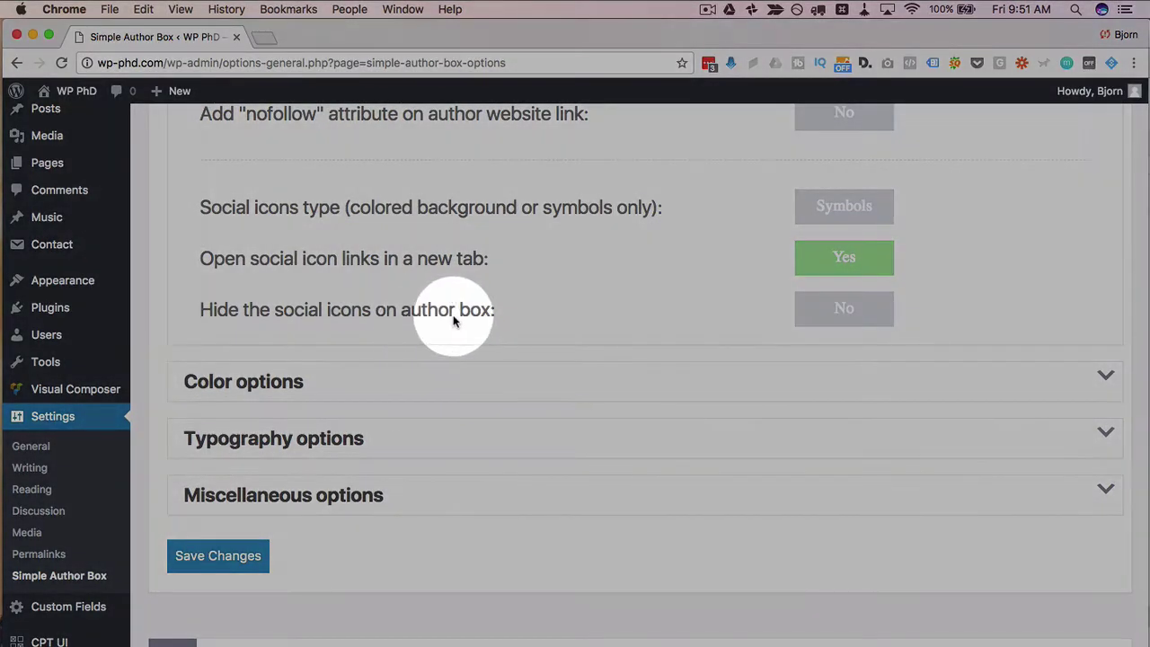
Expand the color options and typography options, and review the color, font family and font size settings.
scroll(710, 315, "down", 1)
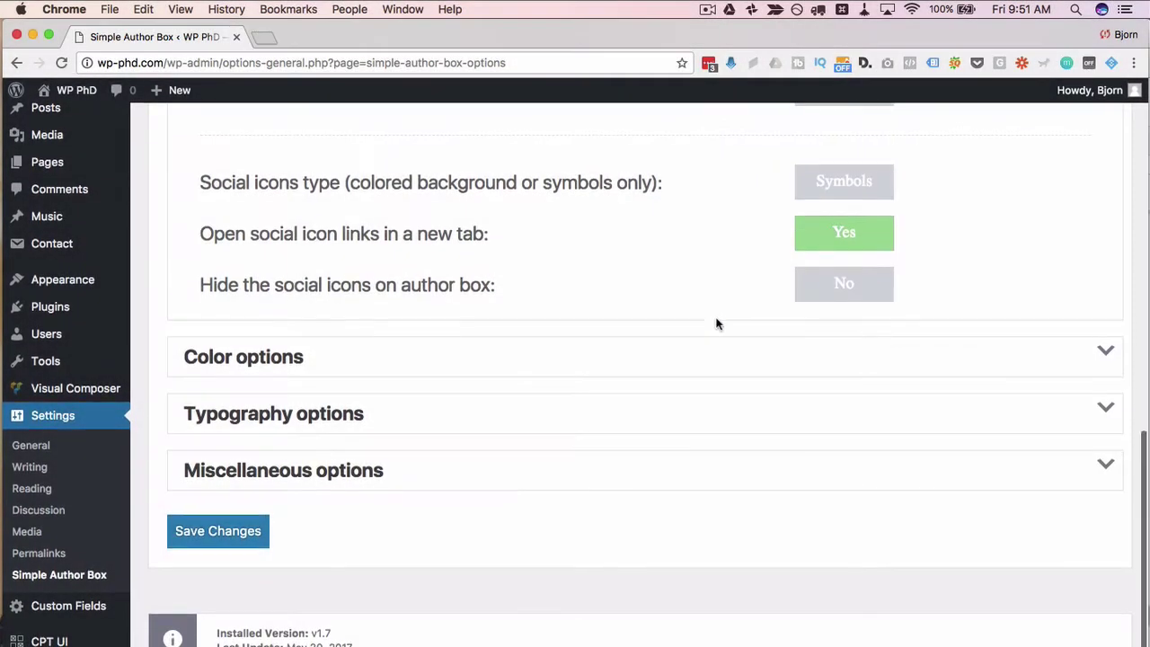
left_click(719, 352)
scroll(588, 421, "down", 5)
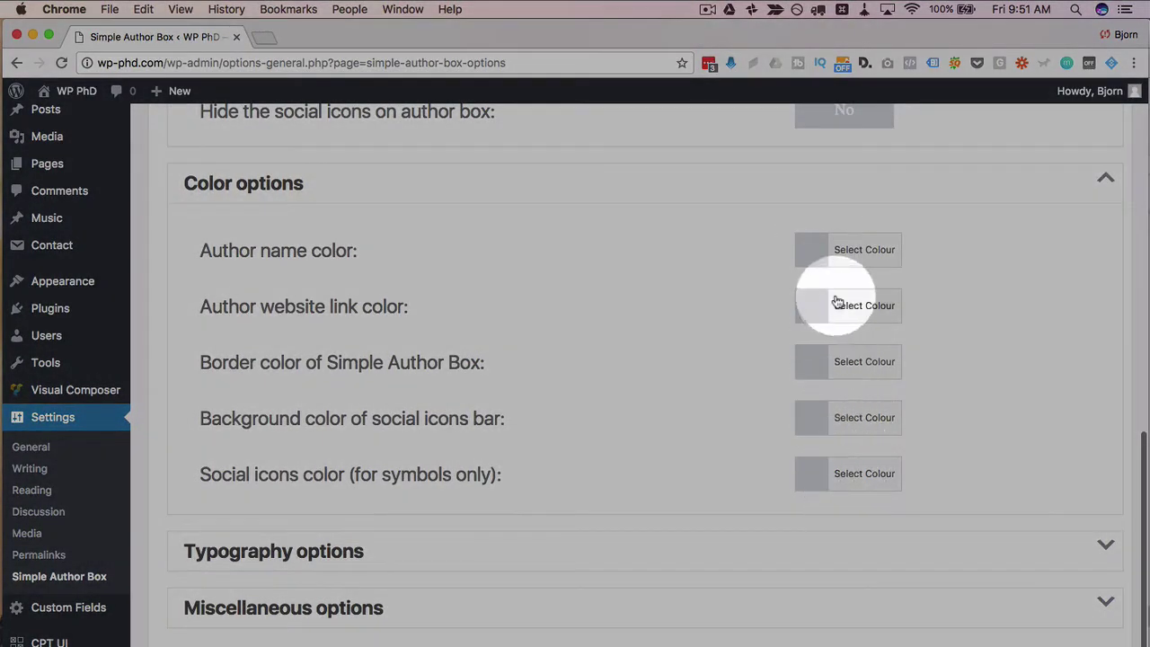
left_click(577, 552)
scroll(609, 503, "down", 1)
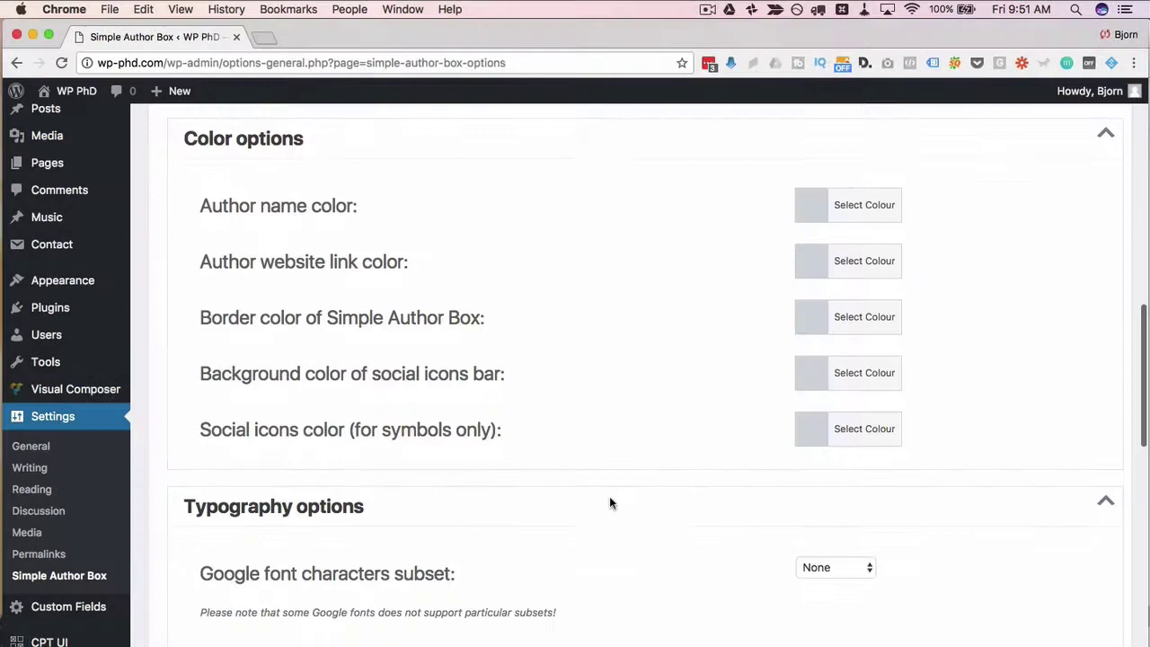
scroll(609, 503, "down", 5)
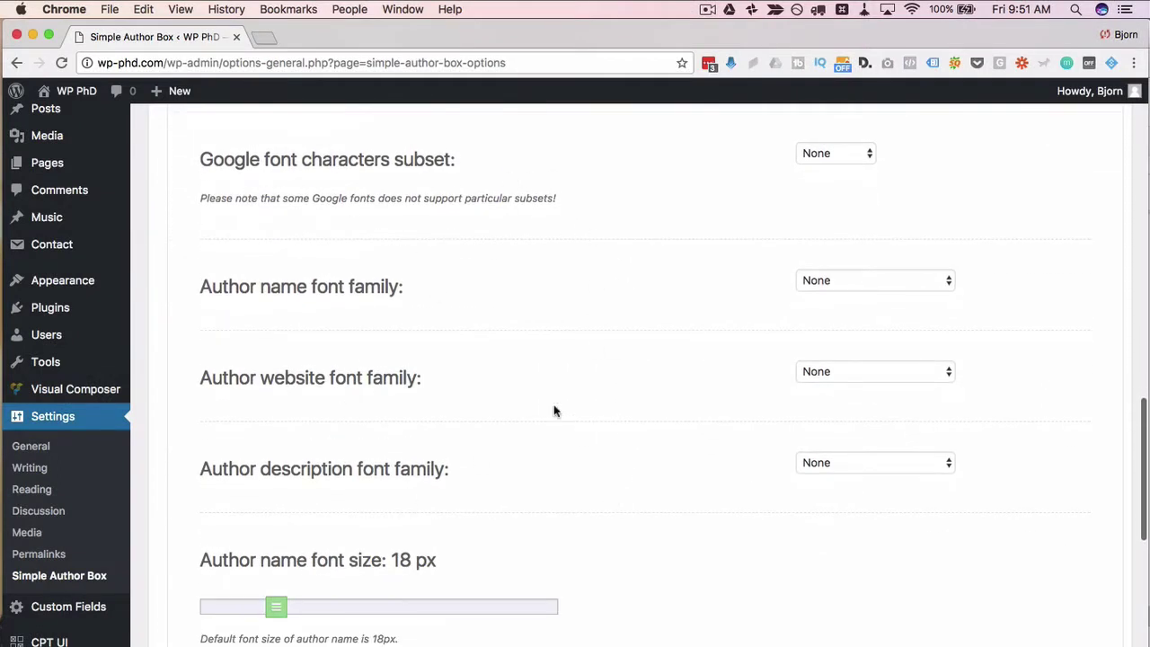
scroll(555, 411, "down", 8)
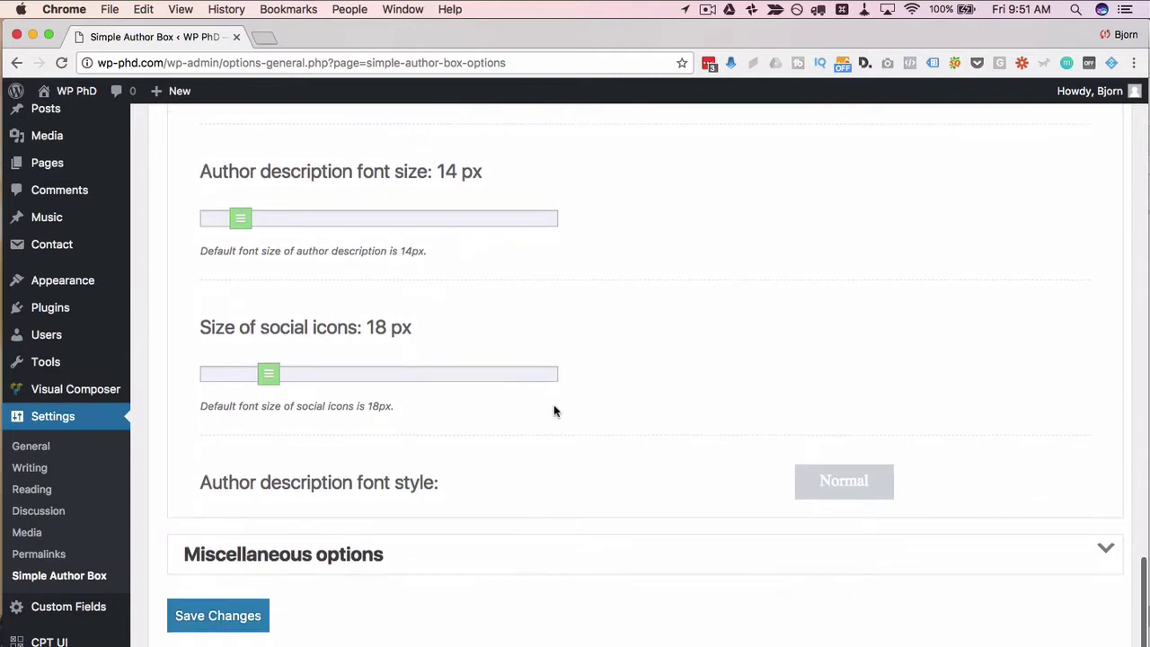
scroll(554, 410, "down", 1)
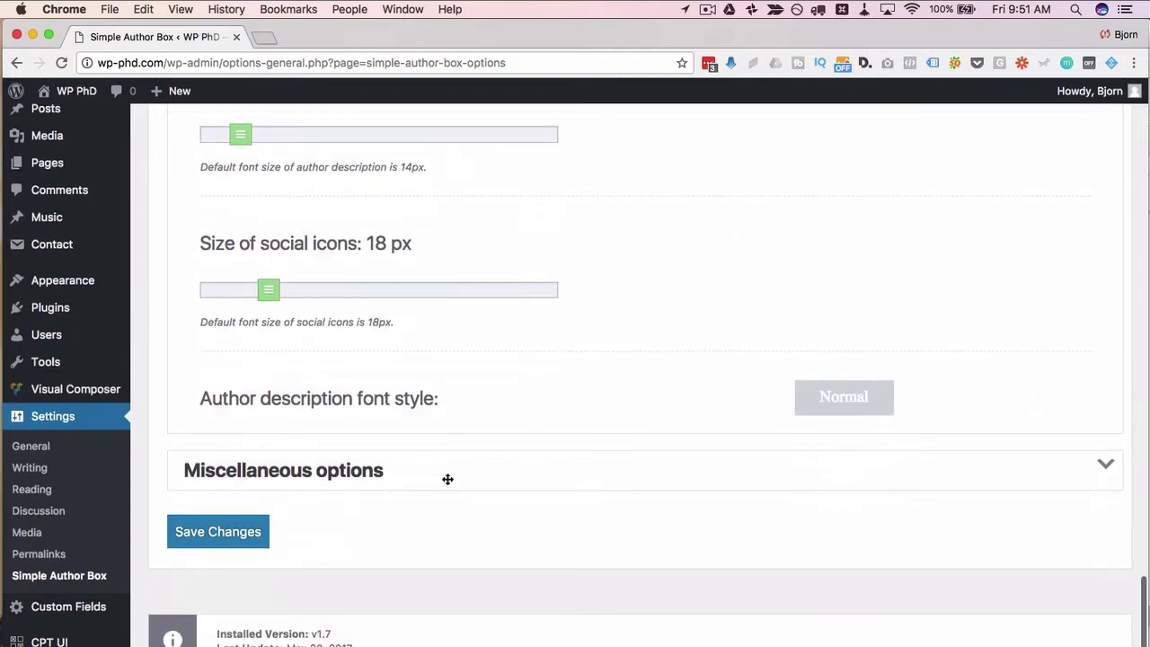
Expand the miscellaneous options to review the stylesheet settings, and save the plugin settings.
left_click(447, 479)
scroll(462, 533, "down", 3)
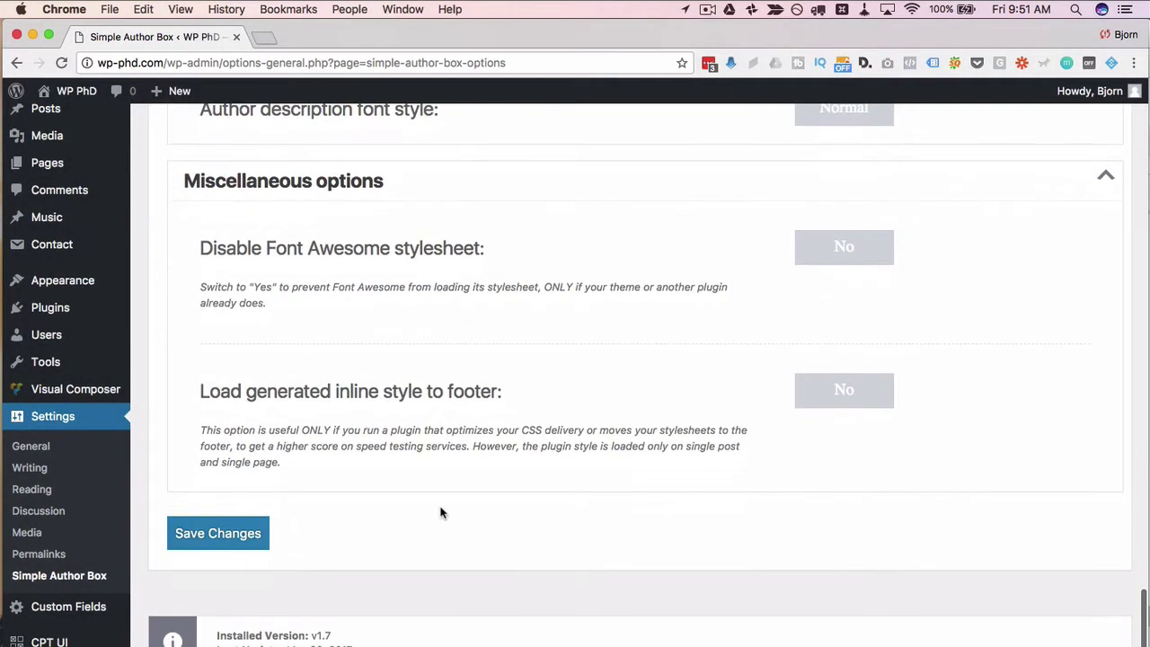
left_click(334, 244)
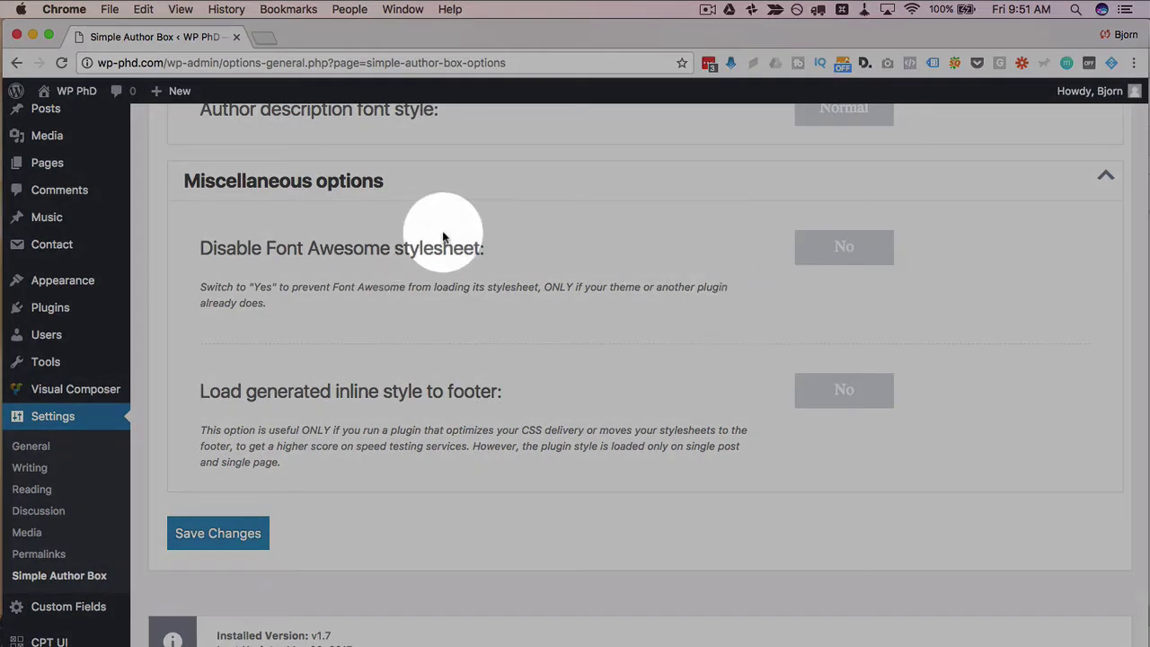
scroll(238, 474, "down", 1)
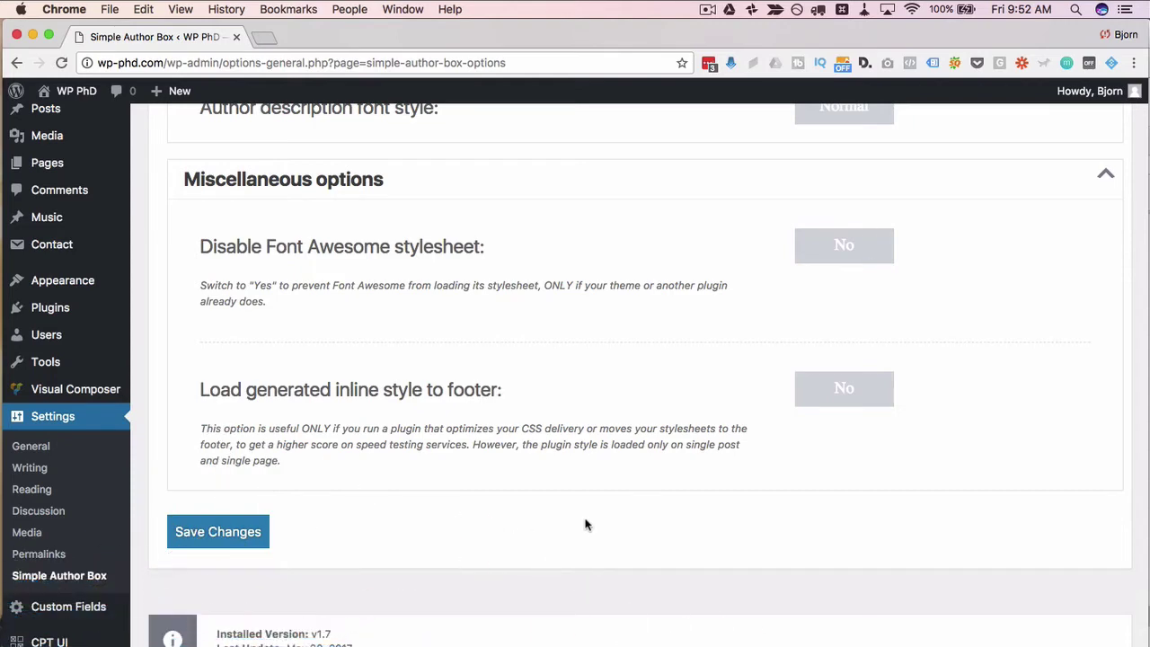
left_click(217, 532)
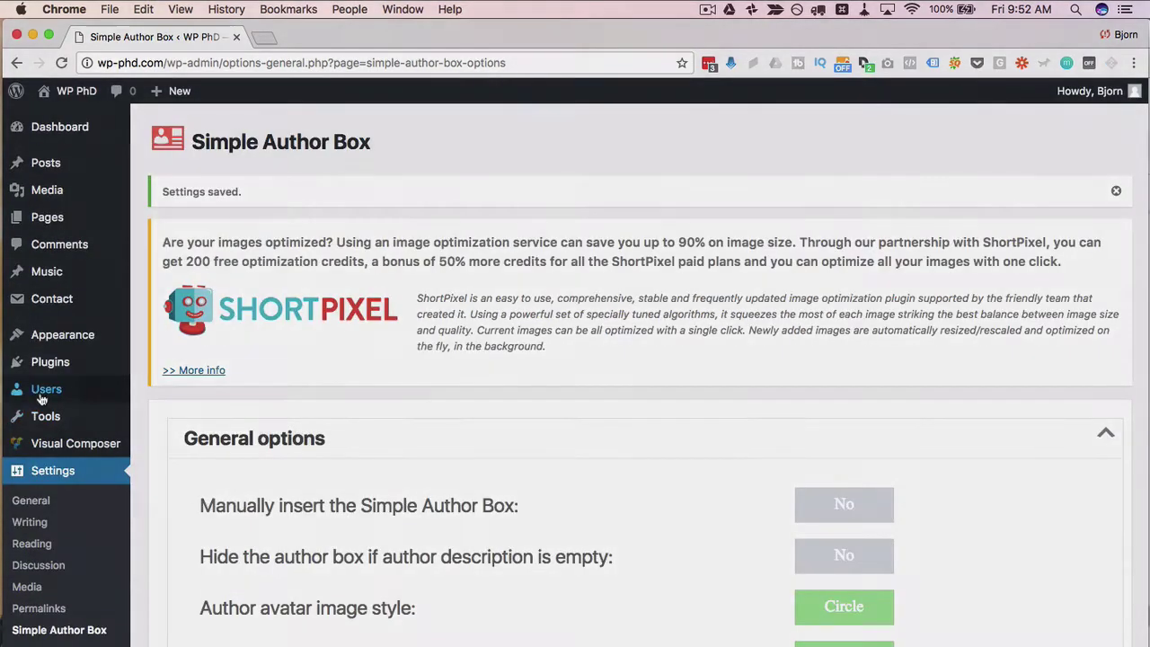
Search the site's users for the author by first name and open that user's profile for editing.
mouse_move(54, 390)
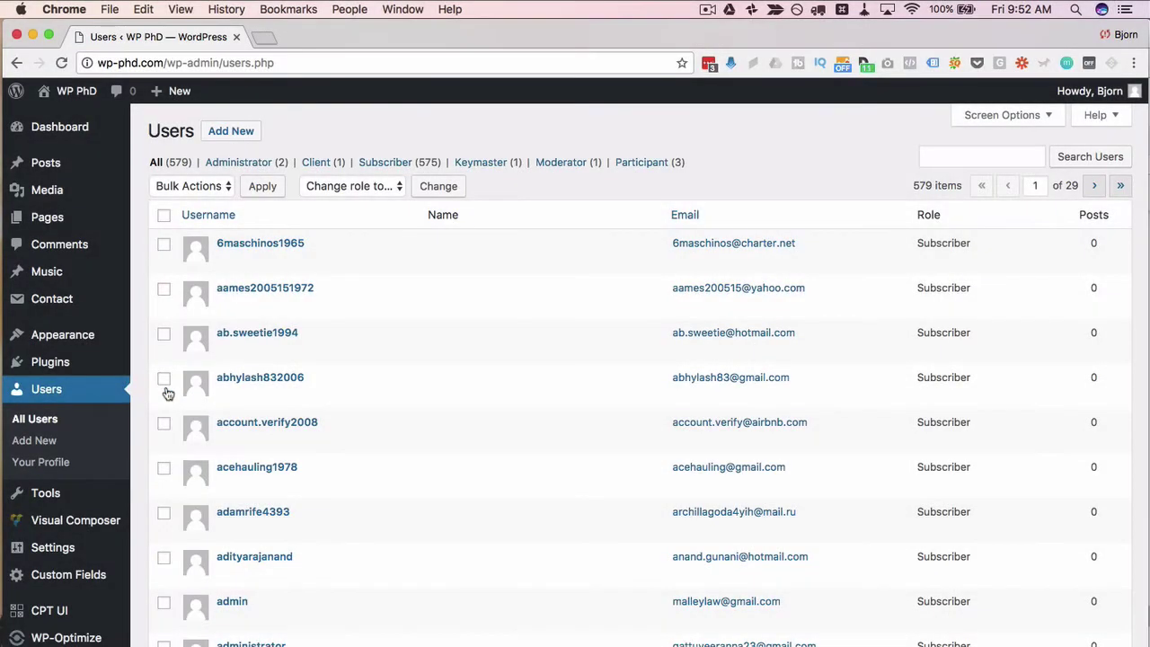
type("bjorn")
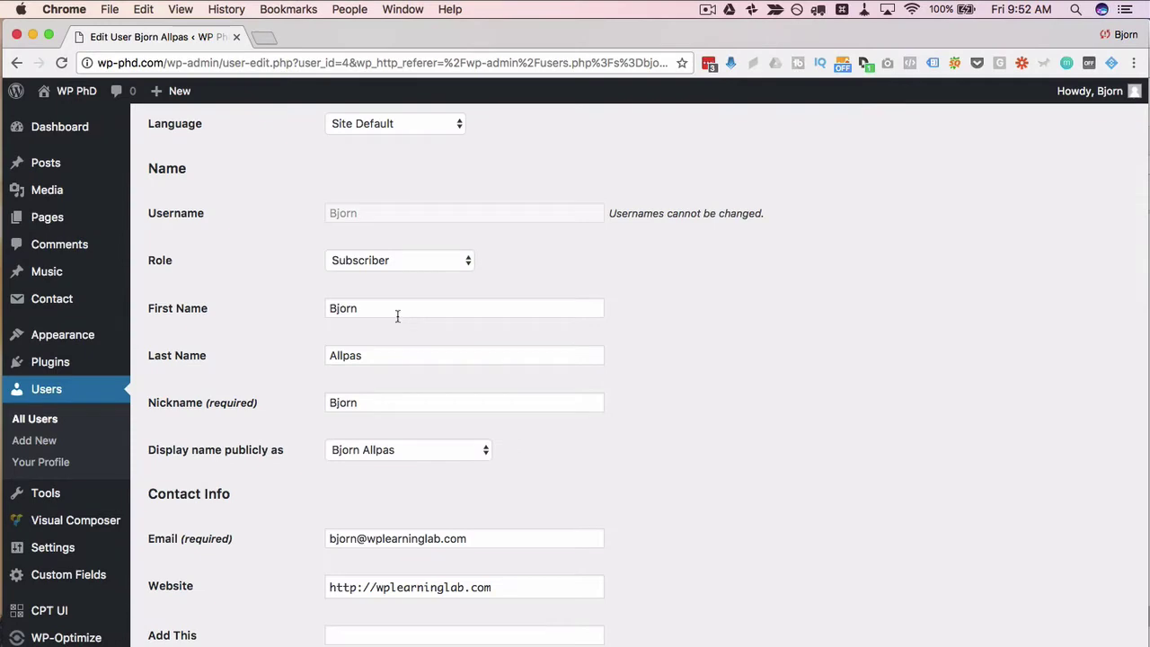
Append "Test" to the user's first name and choose the updated first name as the public display name.
left_click(402, 311)
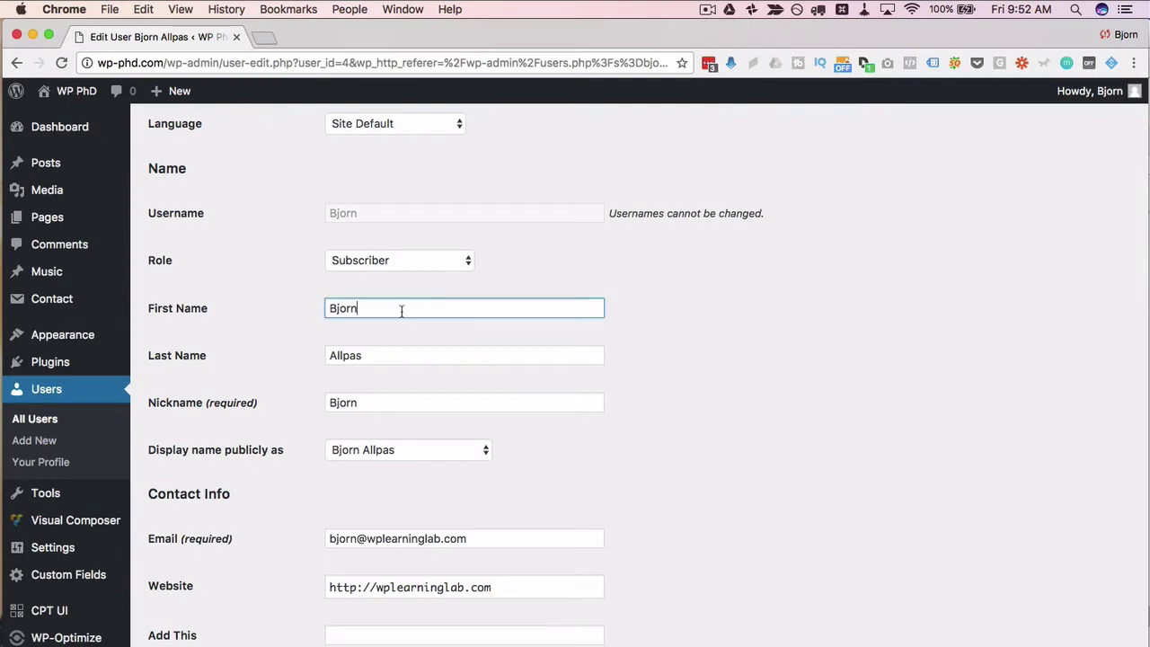
type("Test")
key("Tab")
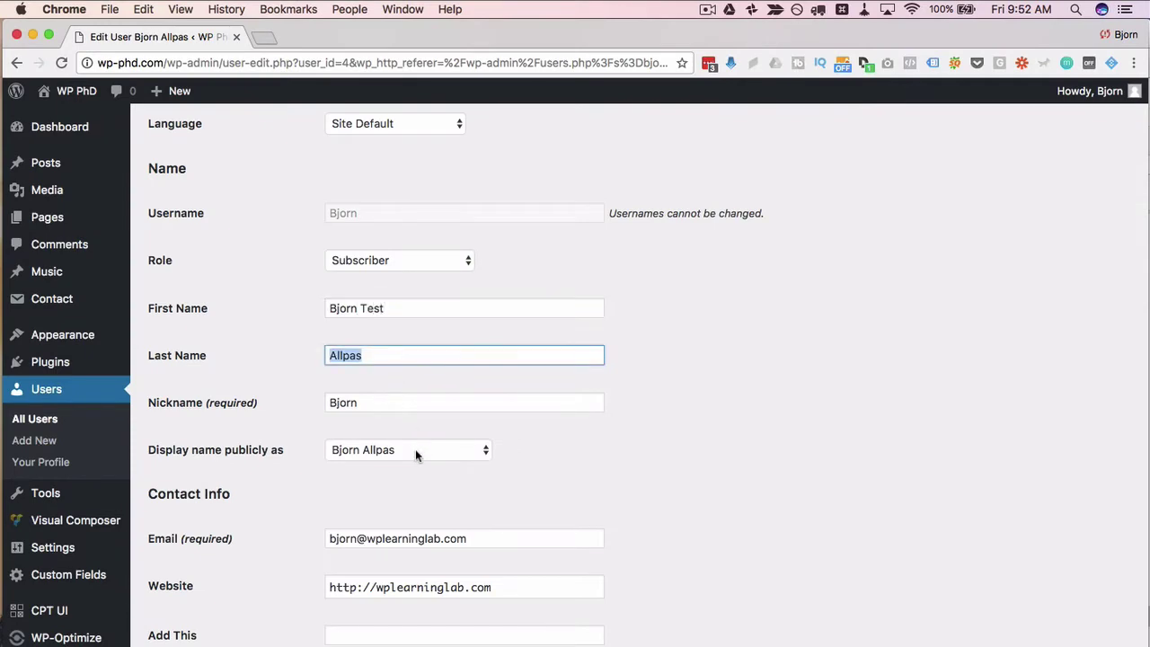
left_click(415, 449)
left_click(398, 479)
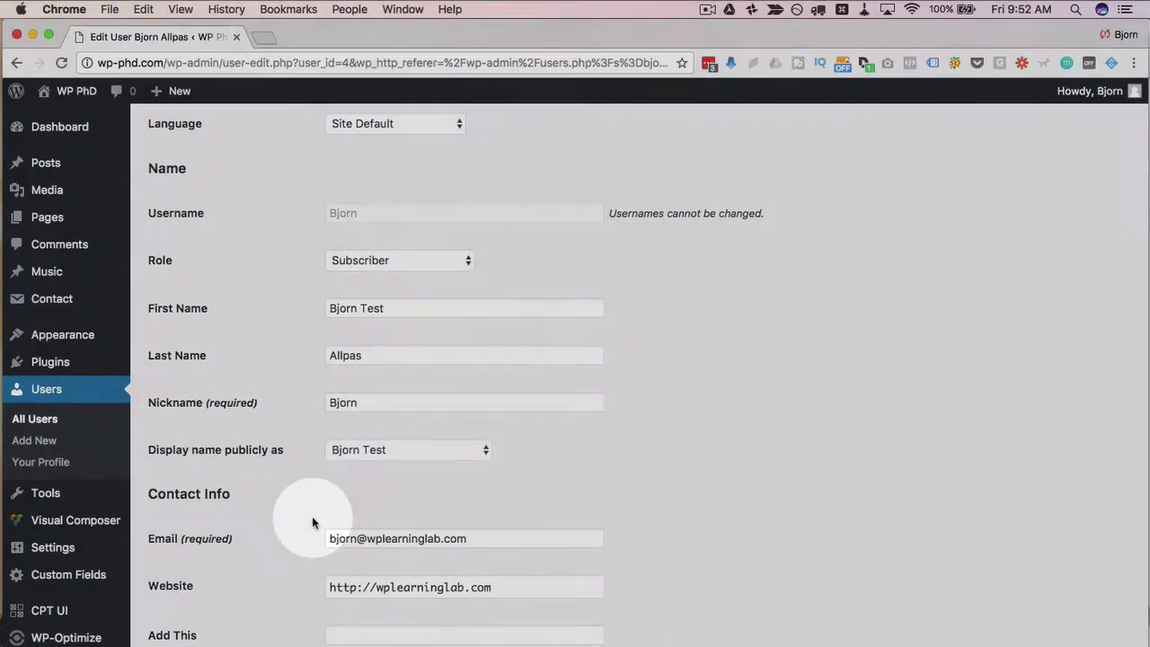
scroll(314, 521, "down", 3)
scroll(312, 522, "down", 2)
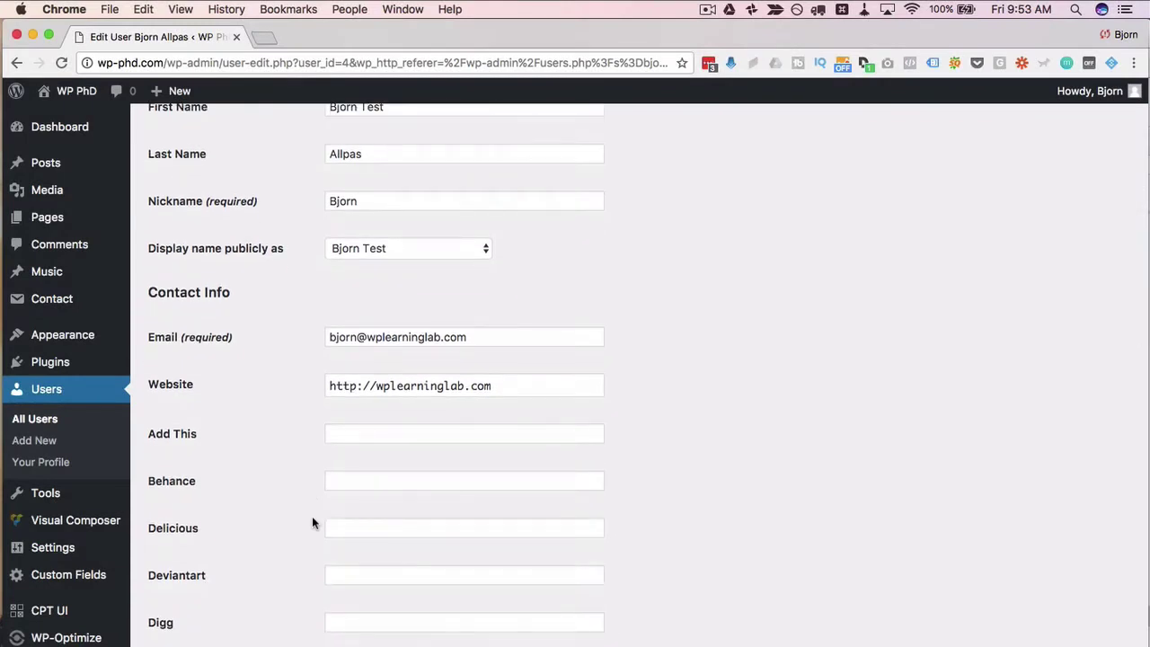
scroll(313, 523, "down", 3)
scroll(312, 521, "down", 7)
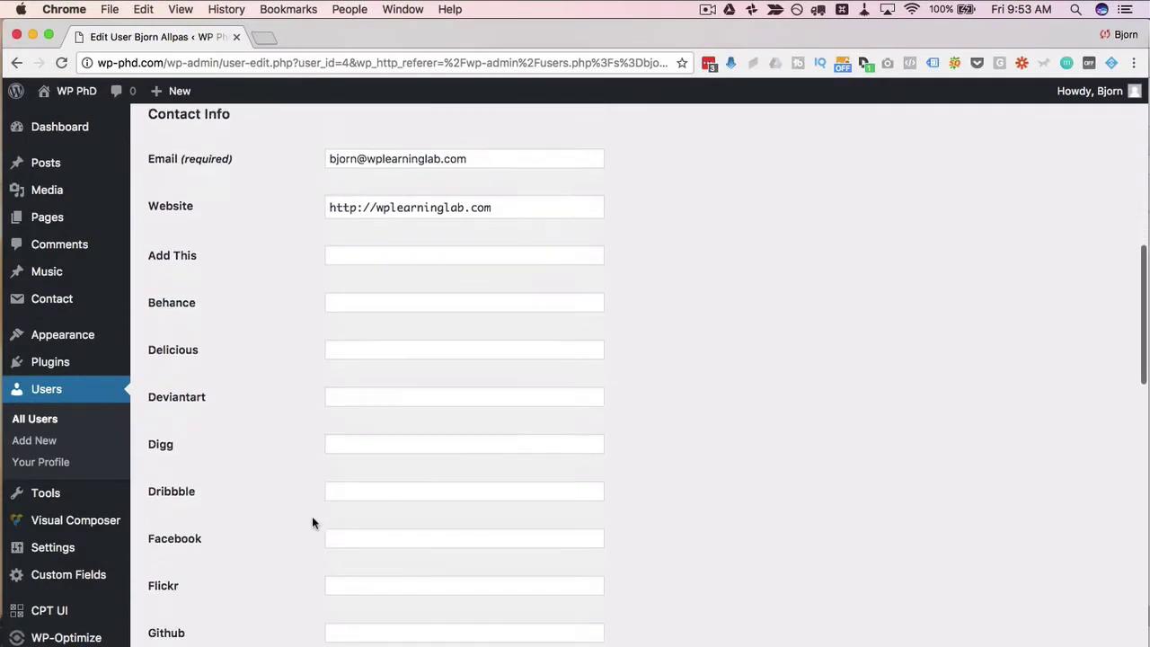
left_click(393, 354)
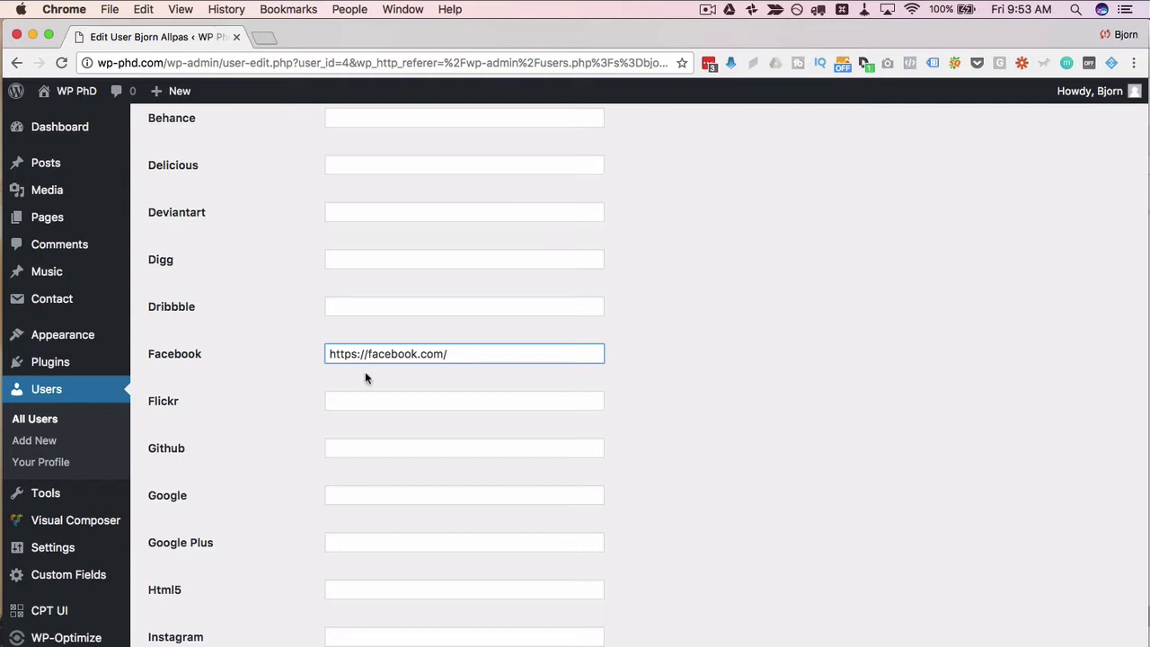
scroll(290, 400, "down", 2)
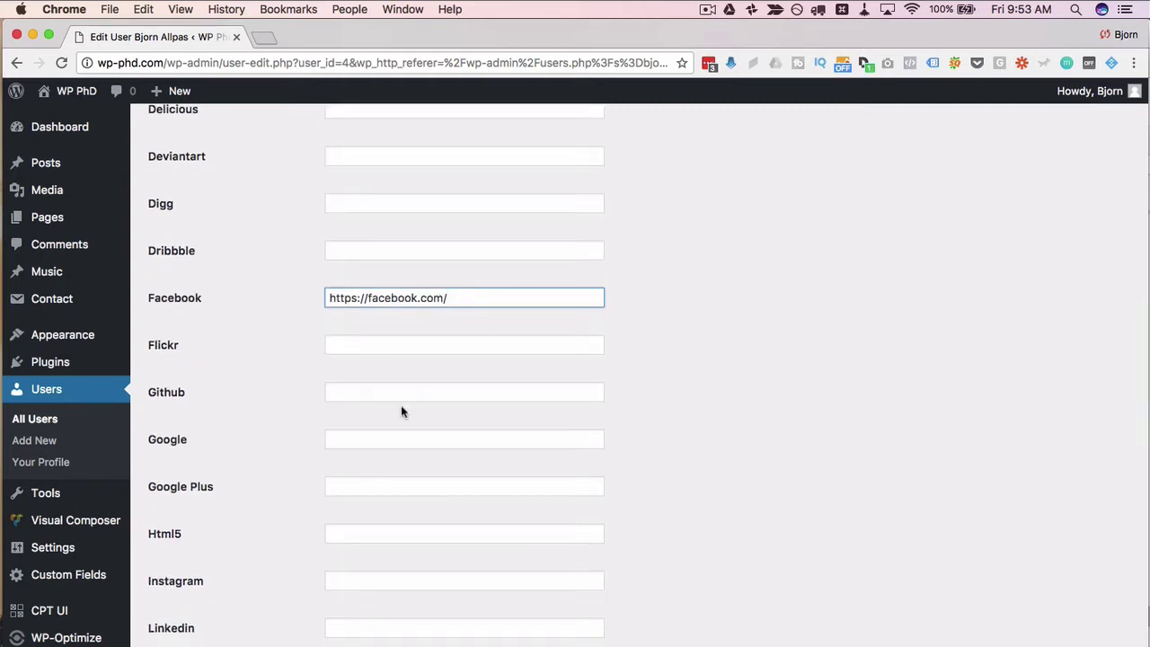
scroll(327, 488, "down", 1)
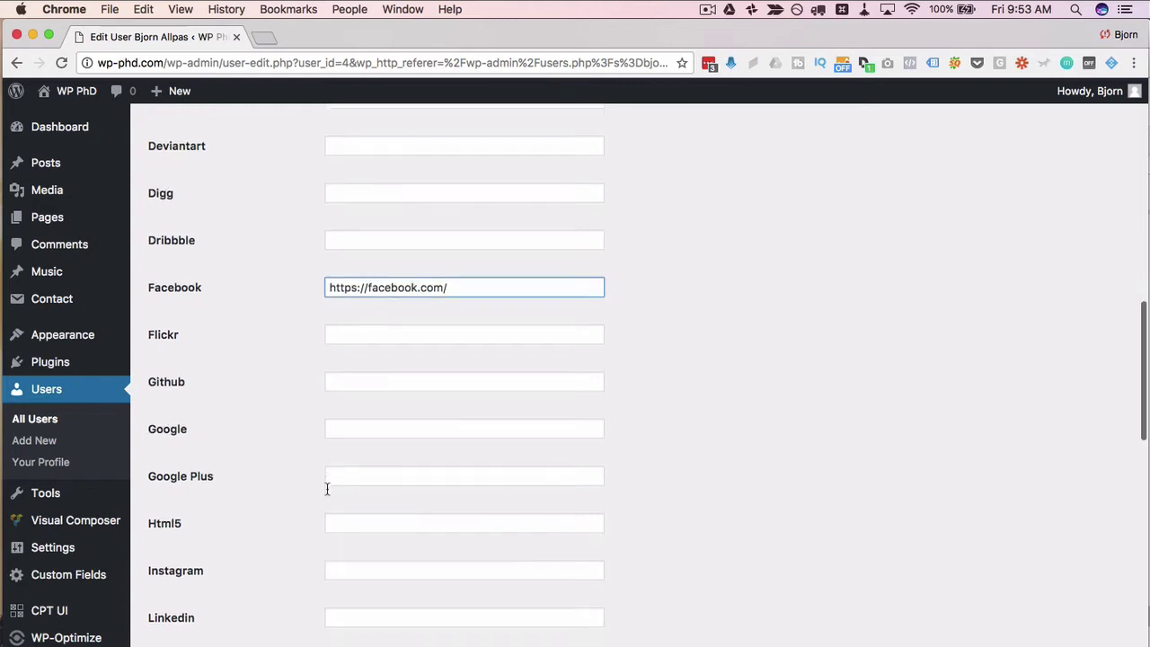
left_click(387, 429)
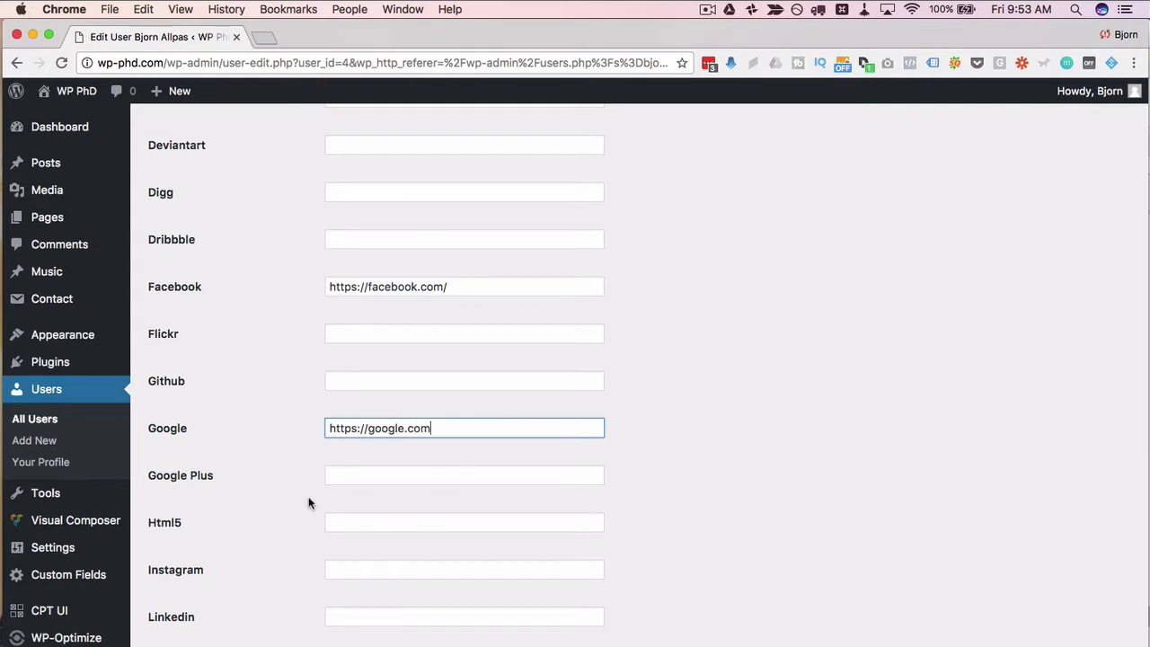
Enter "This is my bio." as the user's biographical info and duplicate the sentence once.
scroll(309, 503, "down", 5)
scroll(308, 503, "up", 4)
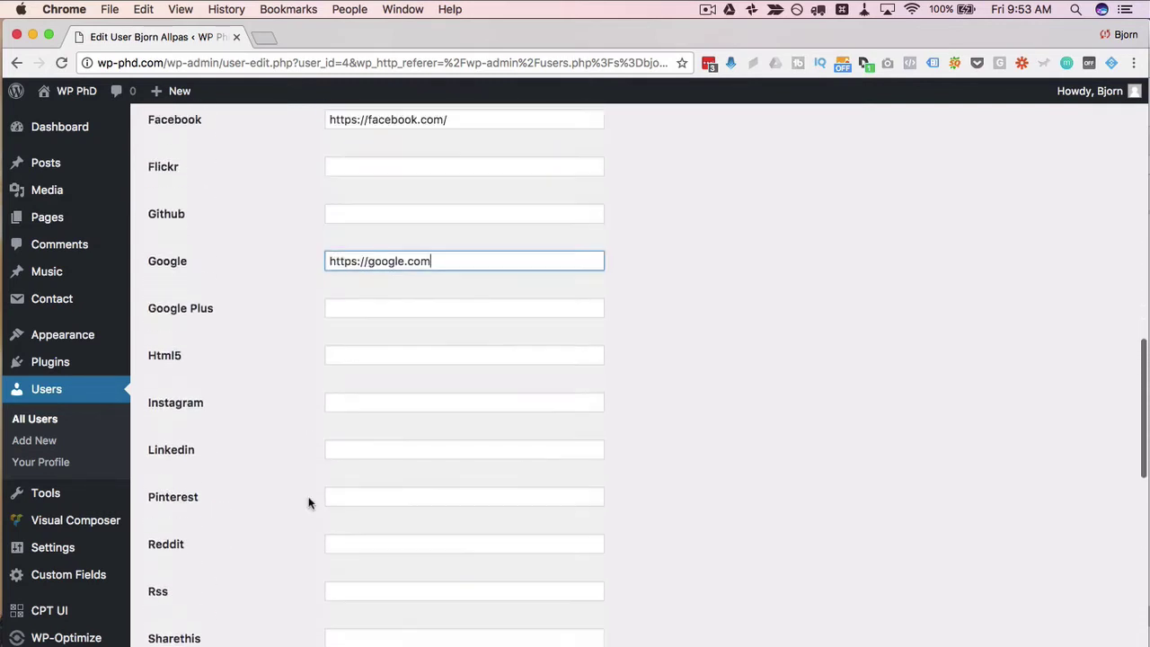
scroll(308, 504, "up", 2)
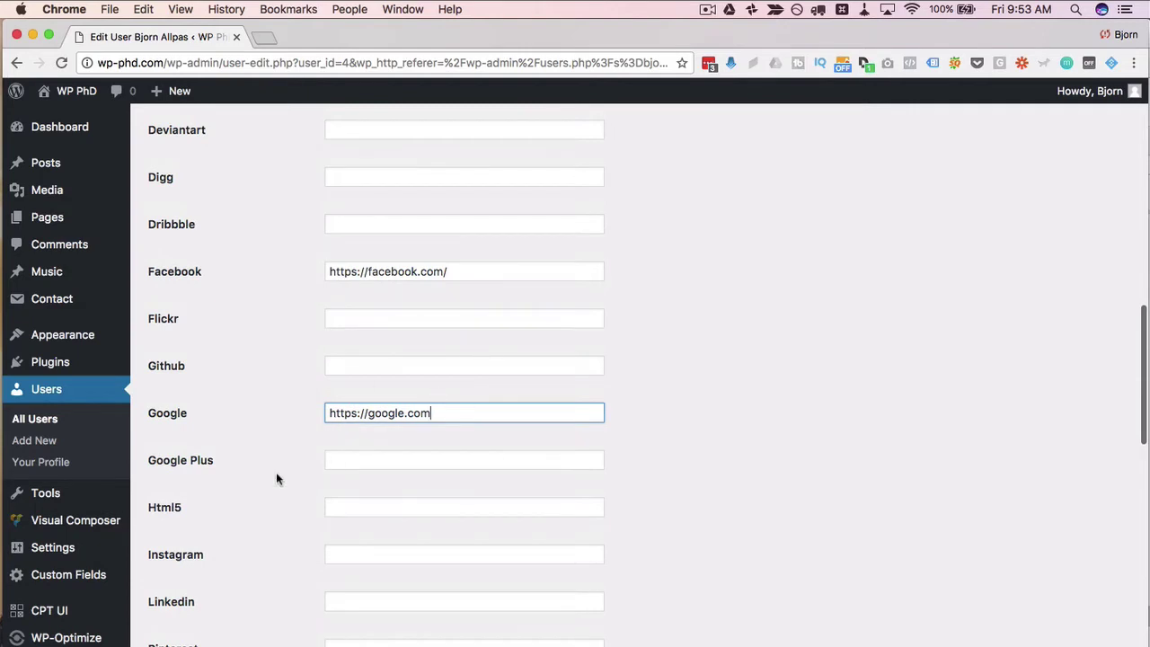
scroll(276, 477, "down", 4)
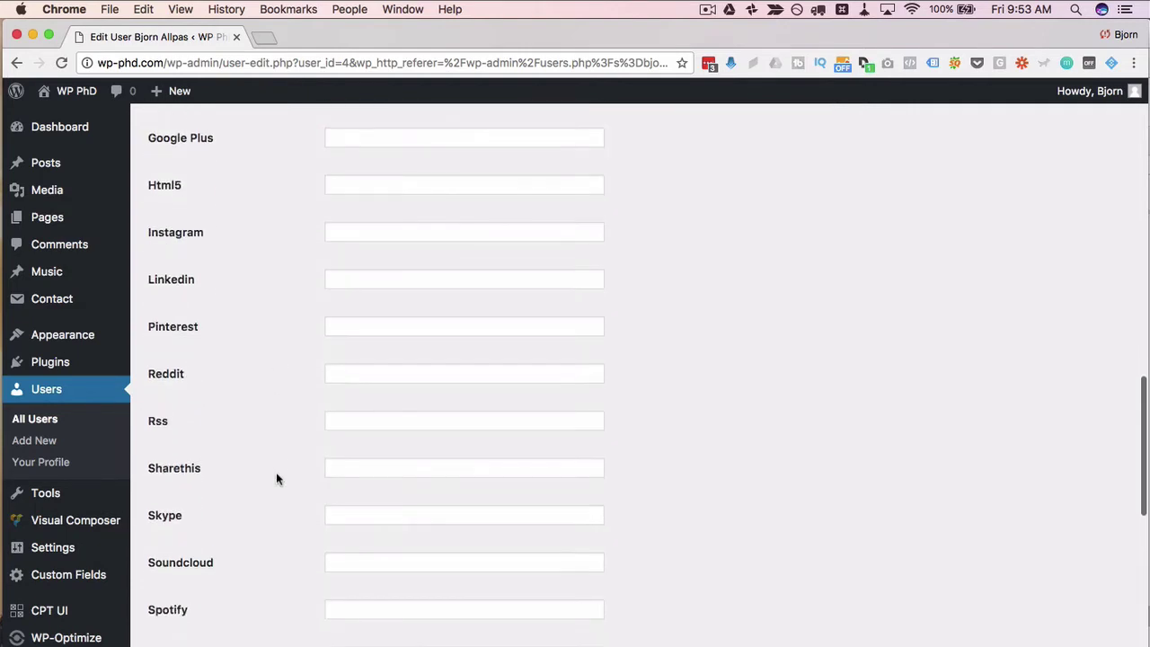
scroll(277, 478, "down", 4)
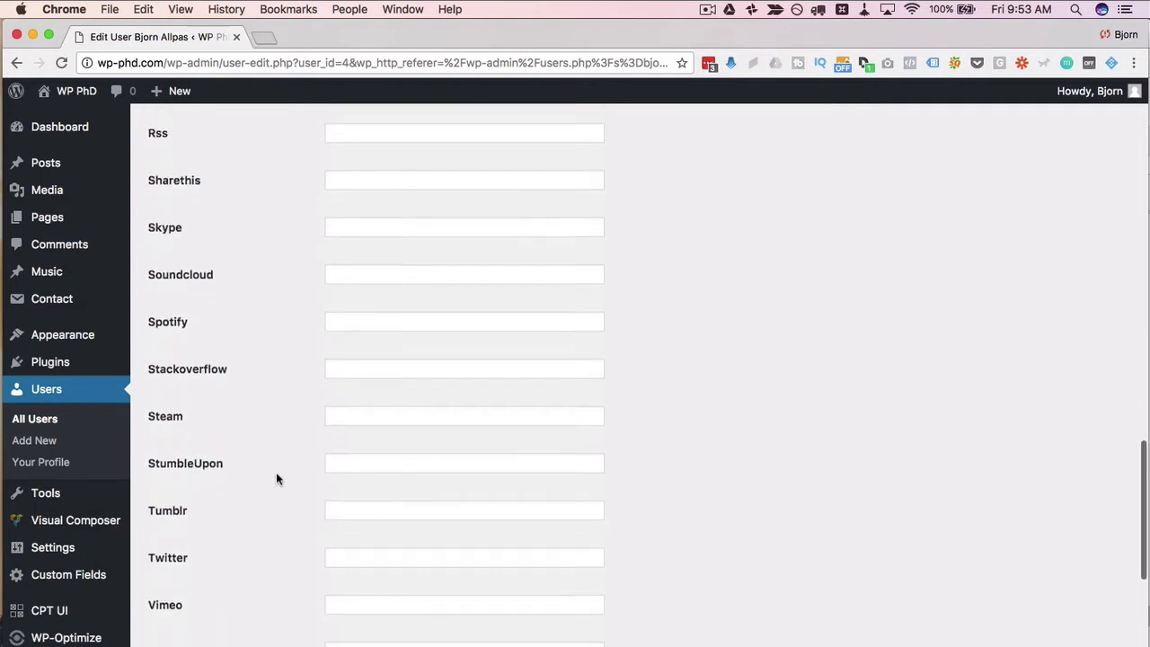
scroll(276, 471, "down", 6)
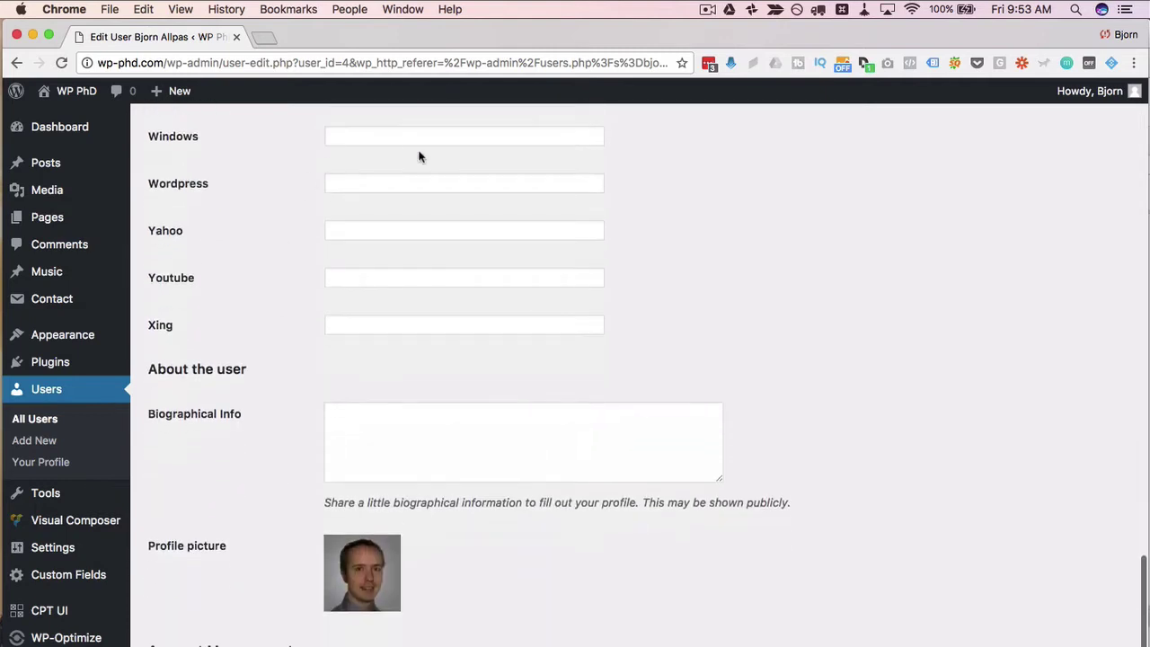
scroll(362, 360, "down", 1)
left_click(473, 389)
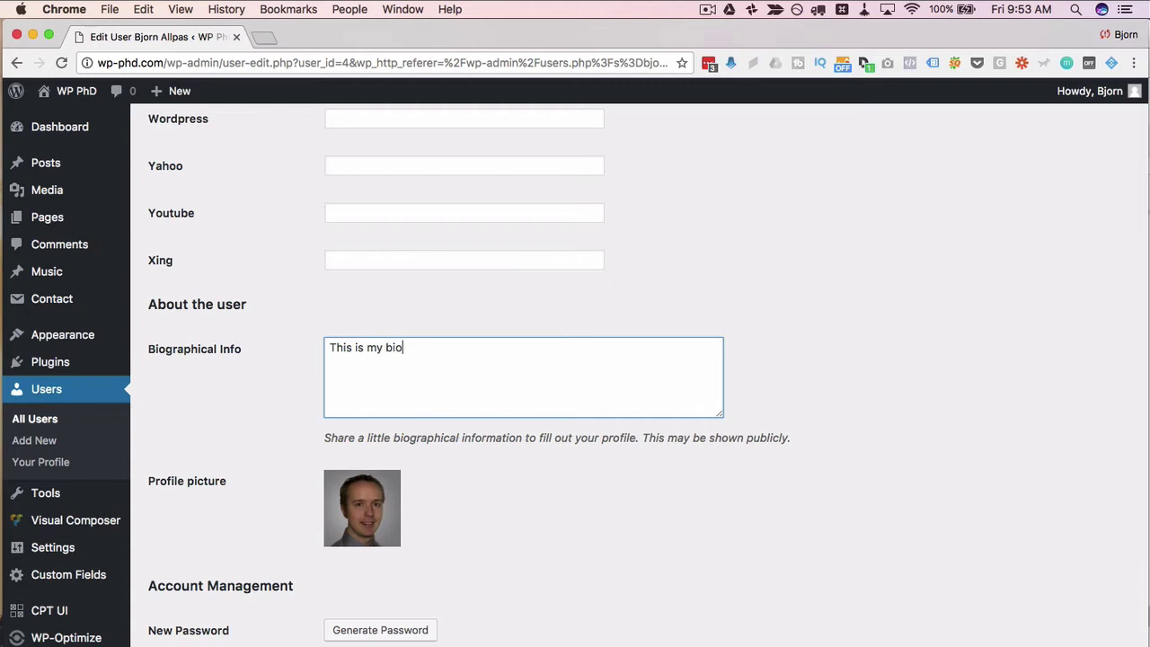
key("super+a")
key("Right")
key("super+a")
key("super+c")
key("Right")
key("super+v")
key("super+a")
key("Right")
Copy the second bio sentence, paste it repeatedly until the biographical info fills several lines, and update the user.
left_click_drag(486, 347, 411, 349)
key("super+c")
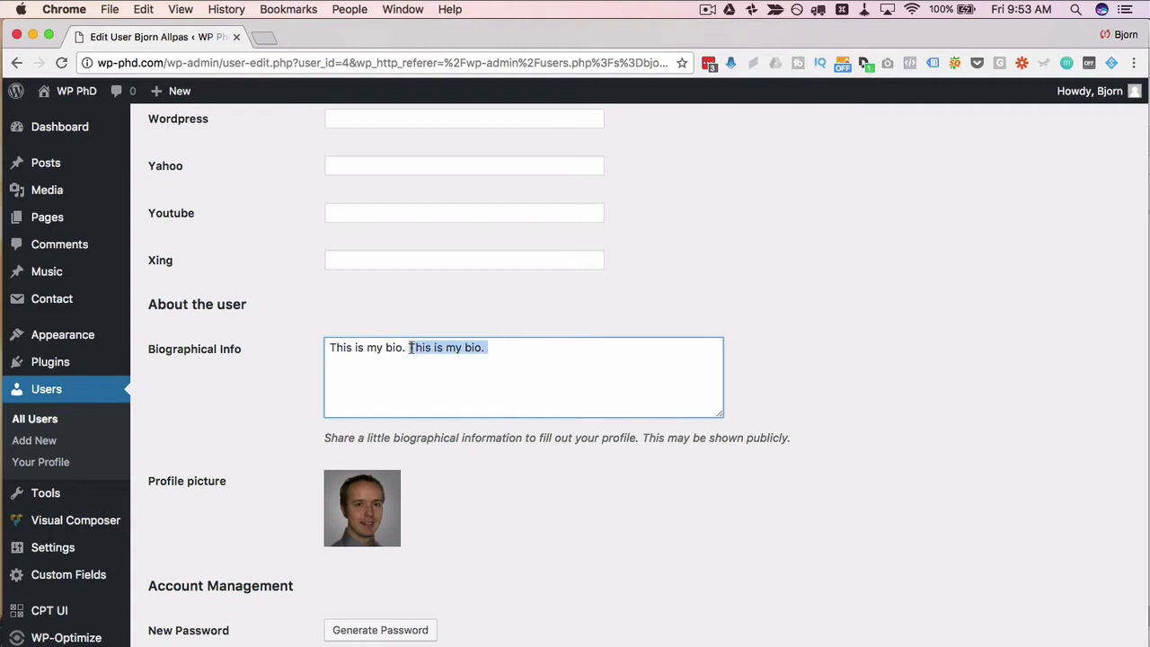
key("Right")
key("super+v")
key("super+v")
key("super+v")
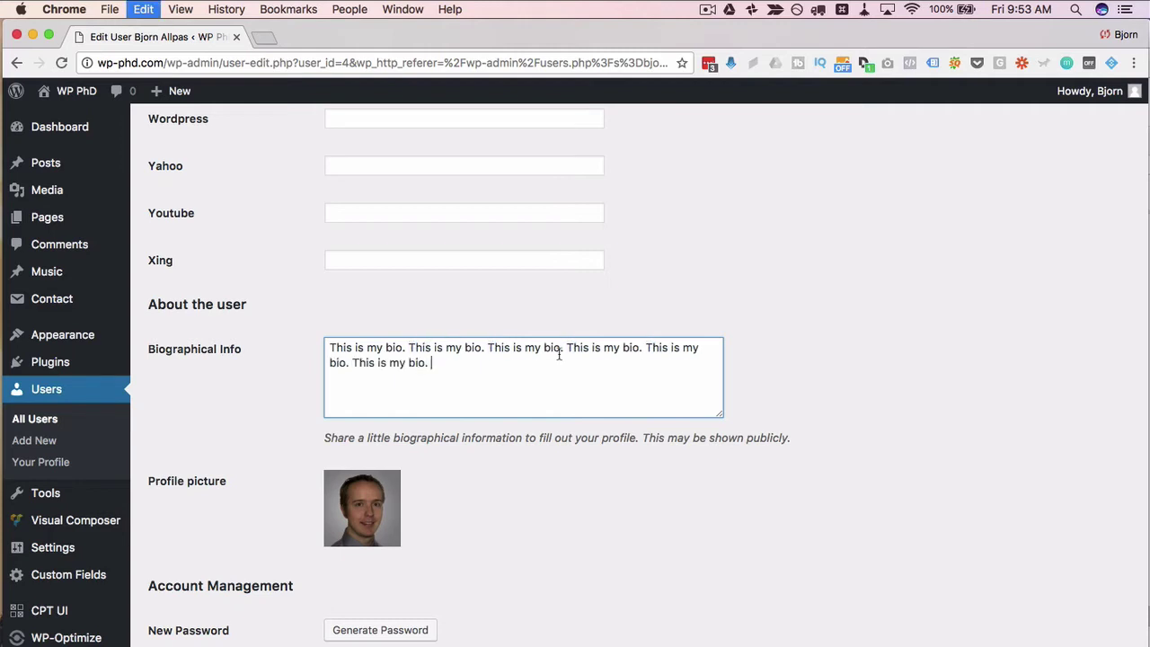
key("super+v")
key("super+v")
key("super+v")
key("super+v")
key("super+v")
key("super+v")
key("super+v")
key("super+v")
key("super+v")
key("super+v")
key("super+v")
key("super+v")
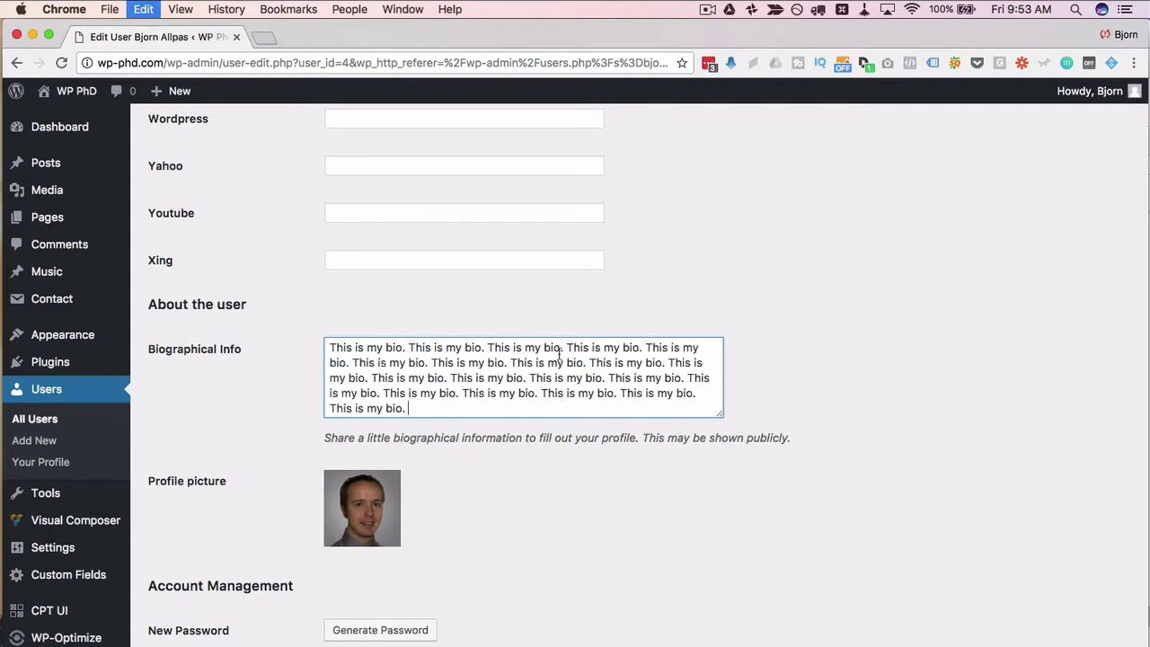
key("super+v")
key("super+v")
key("super+v")
key("super+v")
key("super+v")
key("super+v")
key("super+v")
key("super+v")
scroll(238, 398, "down", 1)
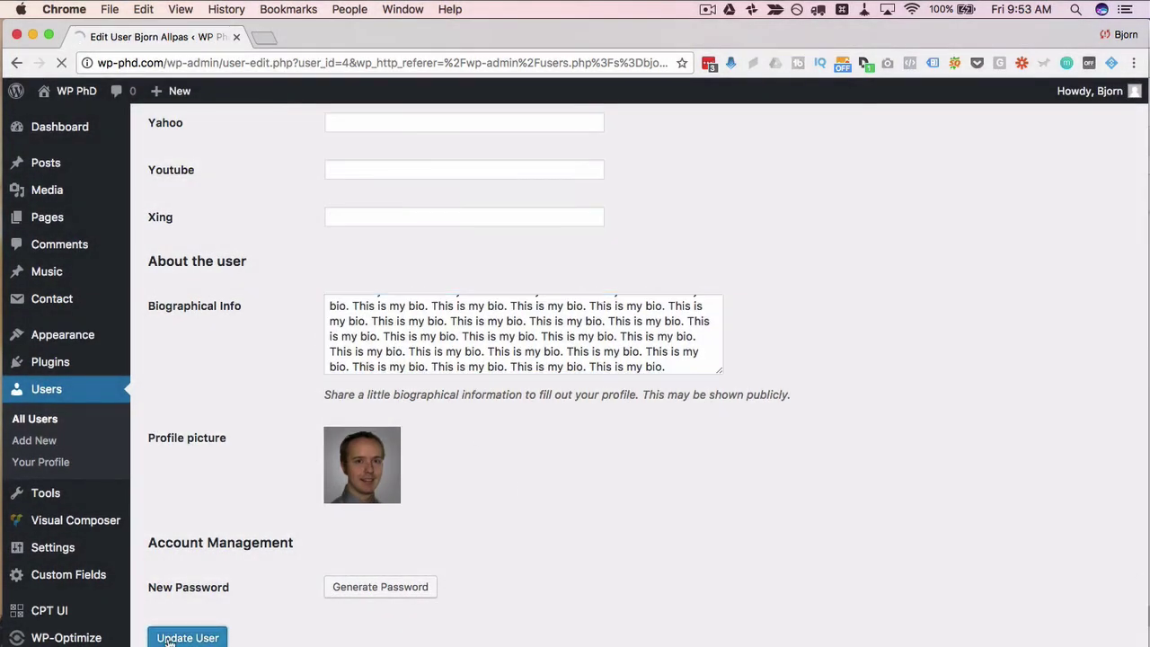
Change the user's role to Author.
scroll(251, 337, "down", 5)
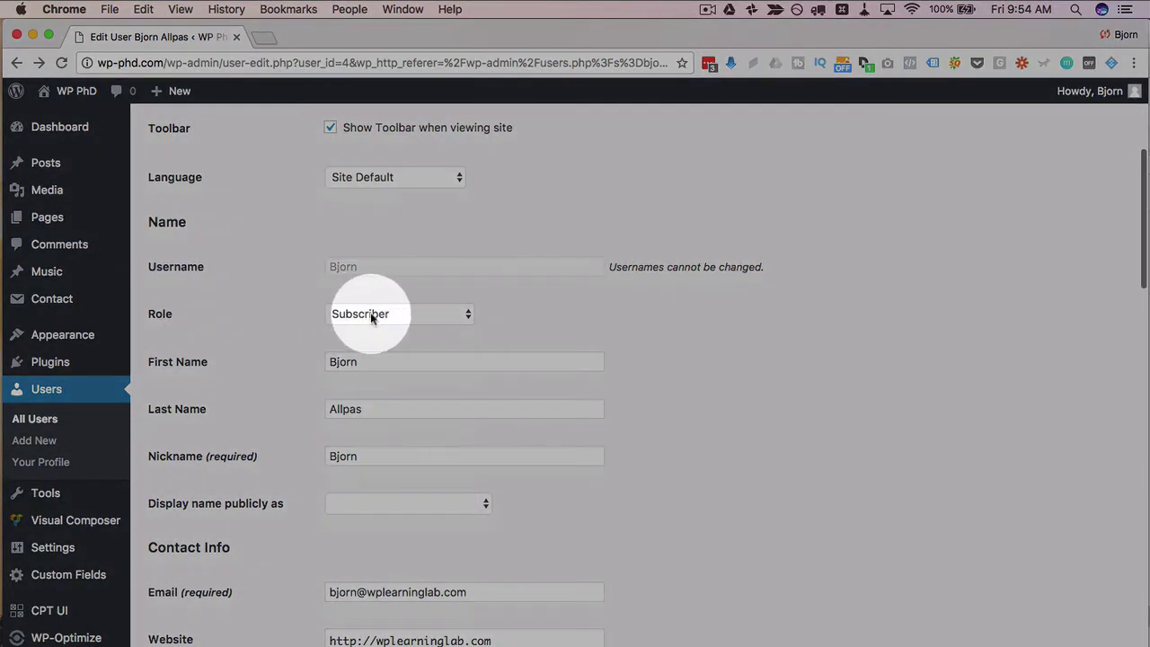
left_click(372, 314)
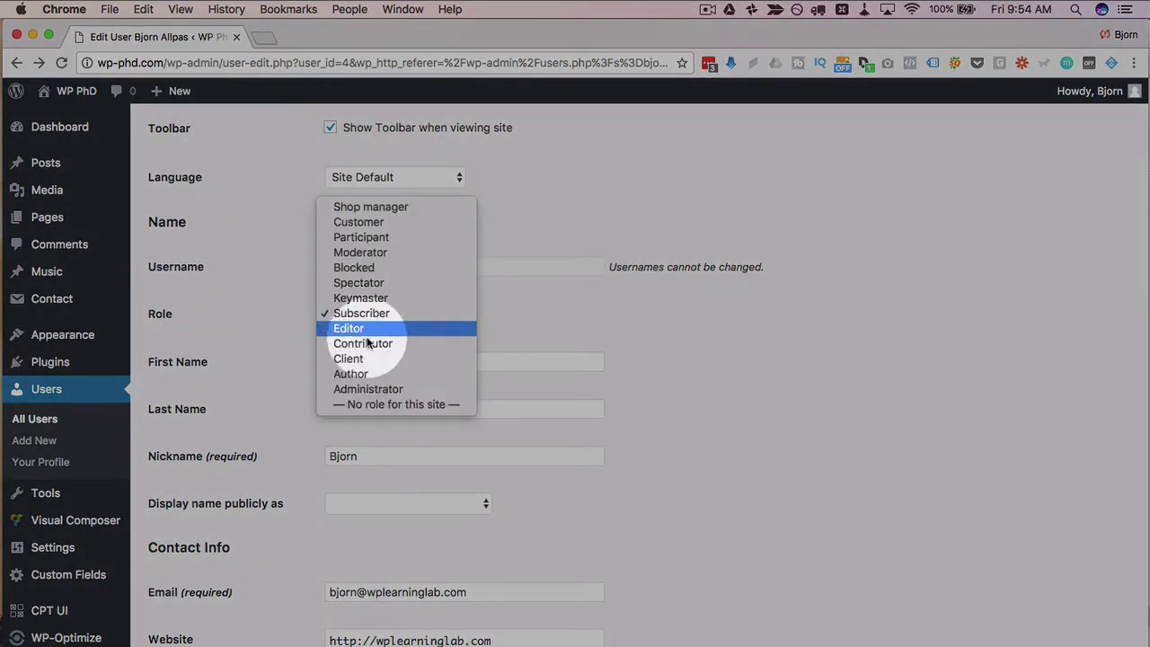
left_click(351, 374)
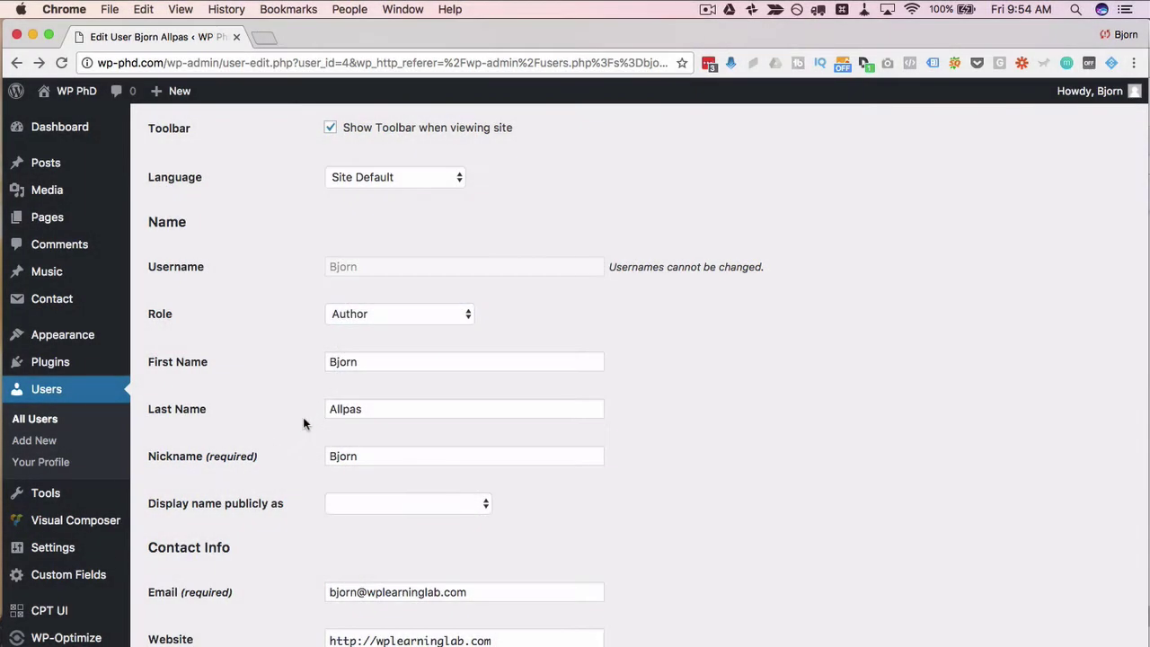
scroll(303, 417, "down", 20)
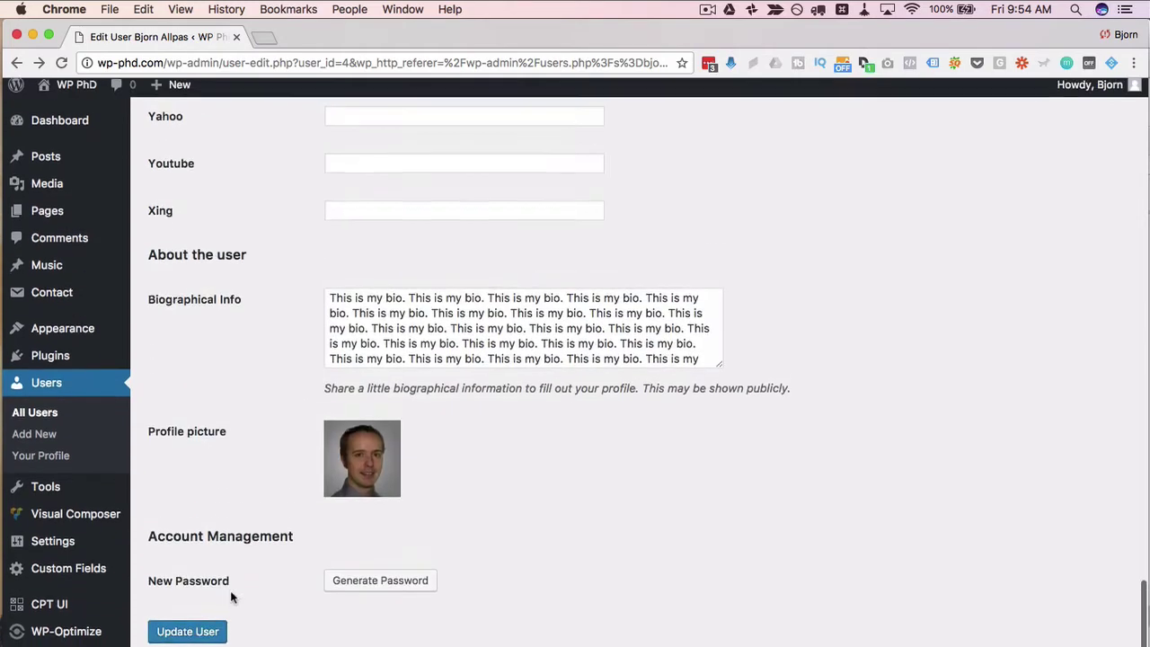
Update the user to save the role change and open the list of all posts.
left_click(194, 638)
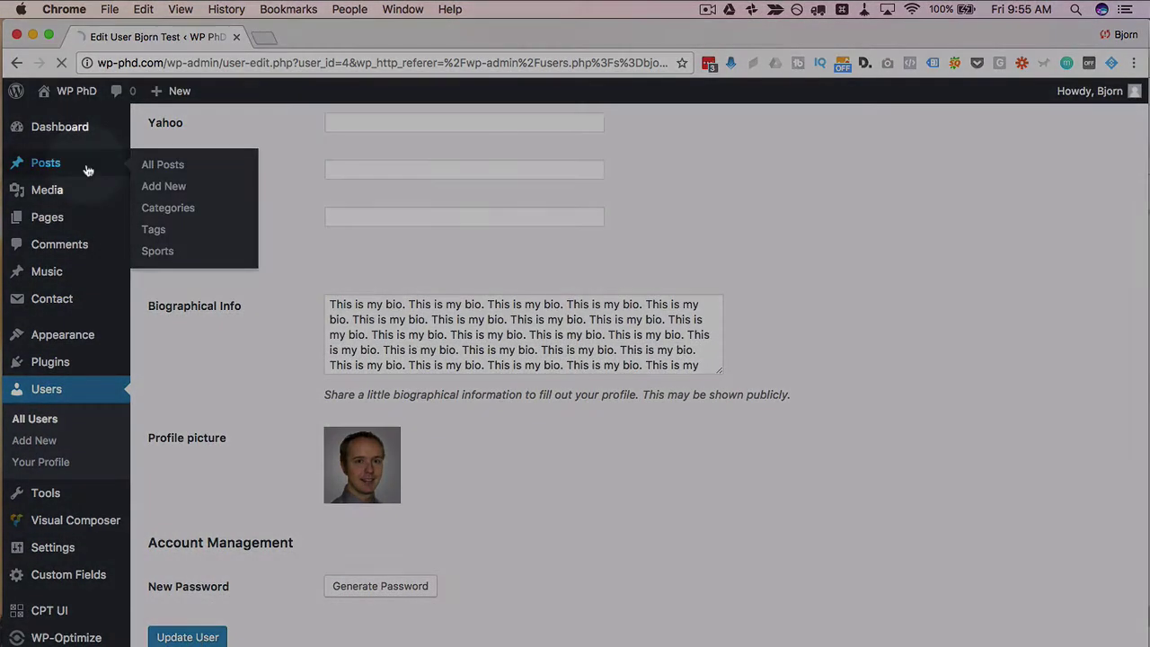
left_click(87, 170)
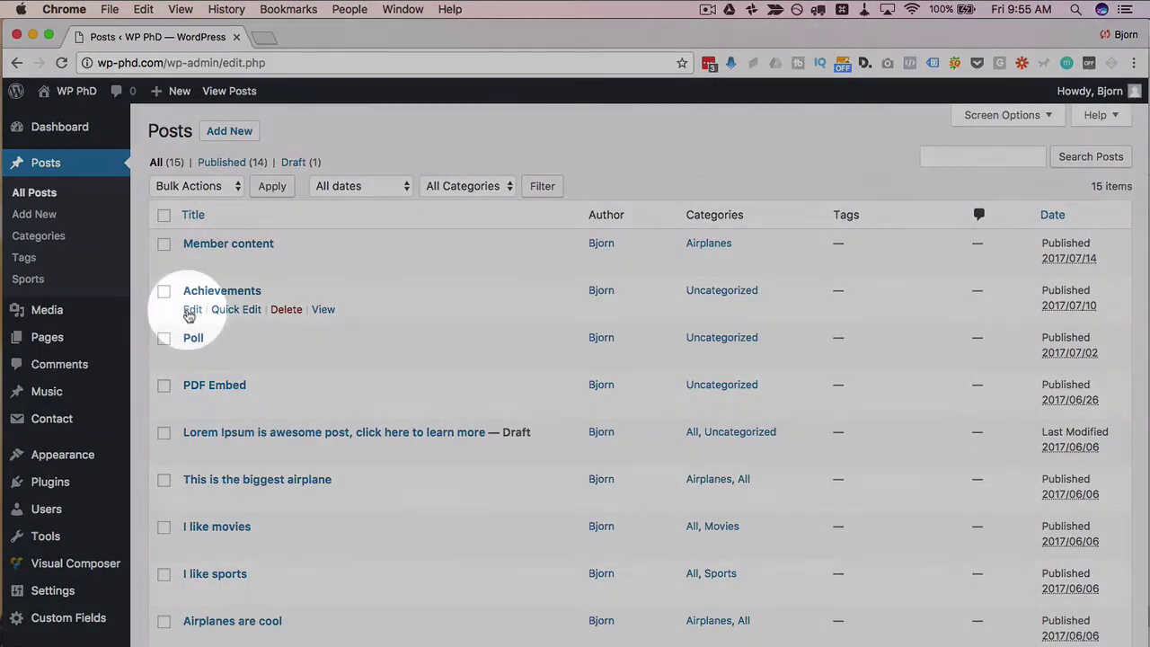
Quick-edit the "I like movies" post to assign the test user as its author, and update the post.
scroll(207, 377, "down", 5)
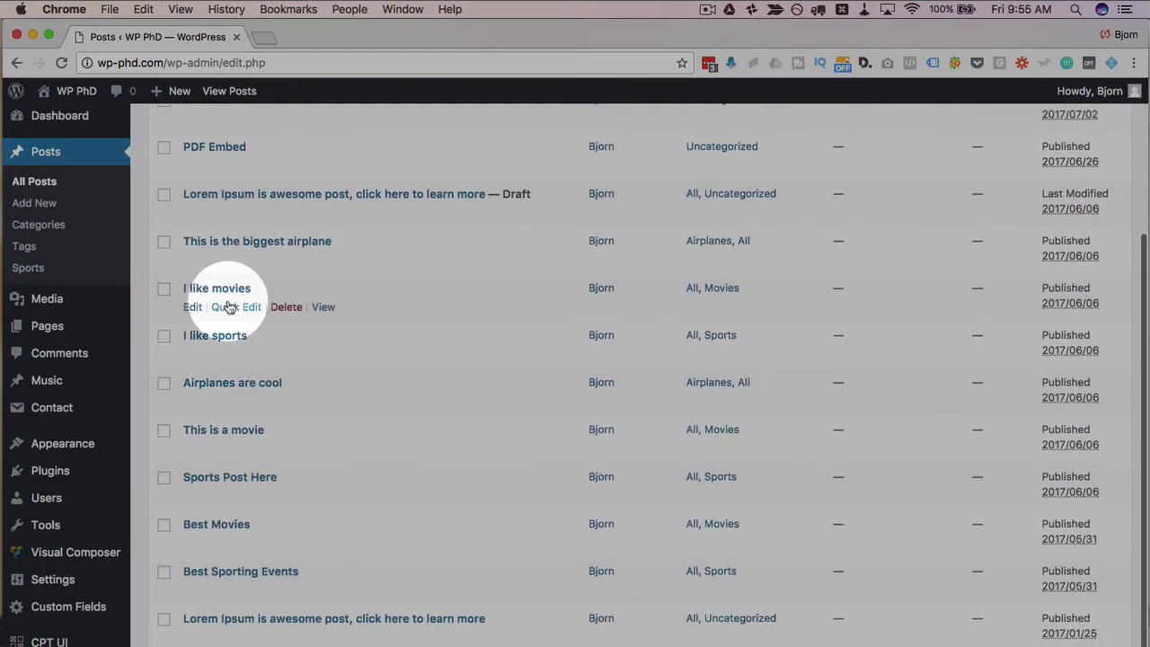
left_click(236, 306)
left_click(283, 392)
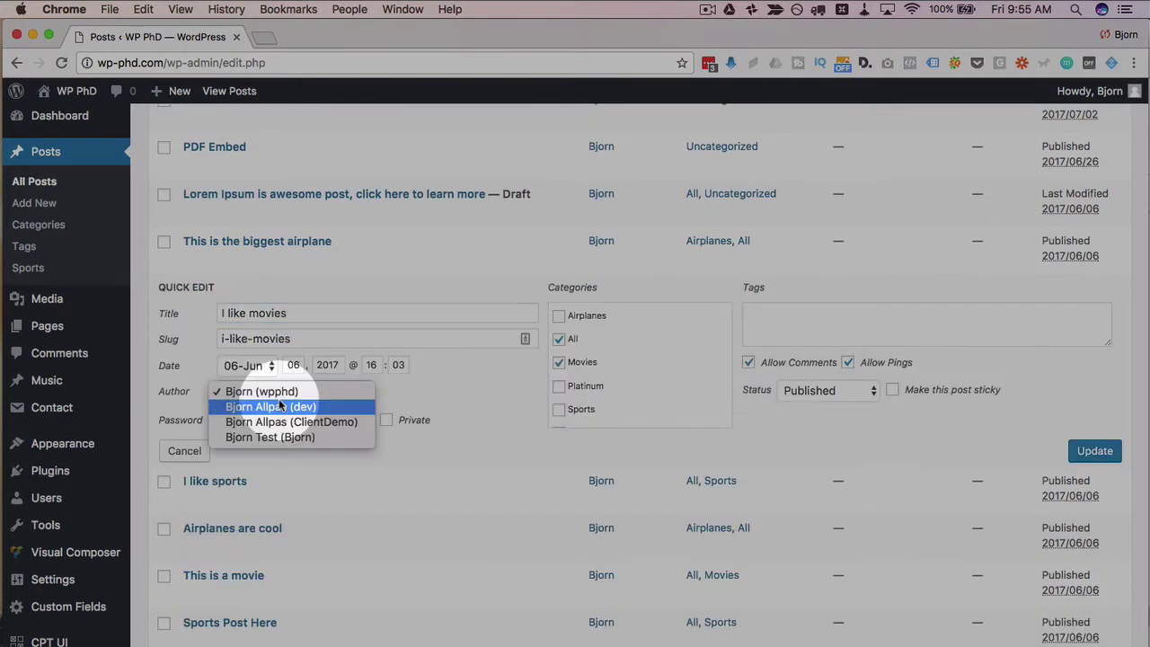
left_click(265, 437)
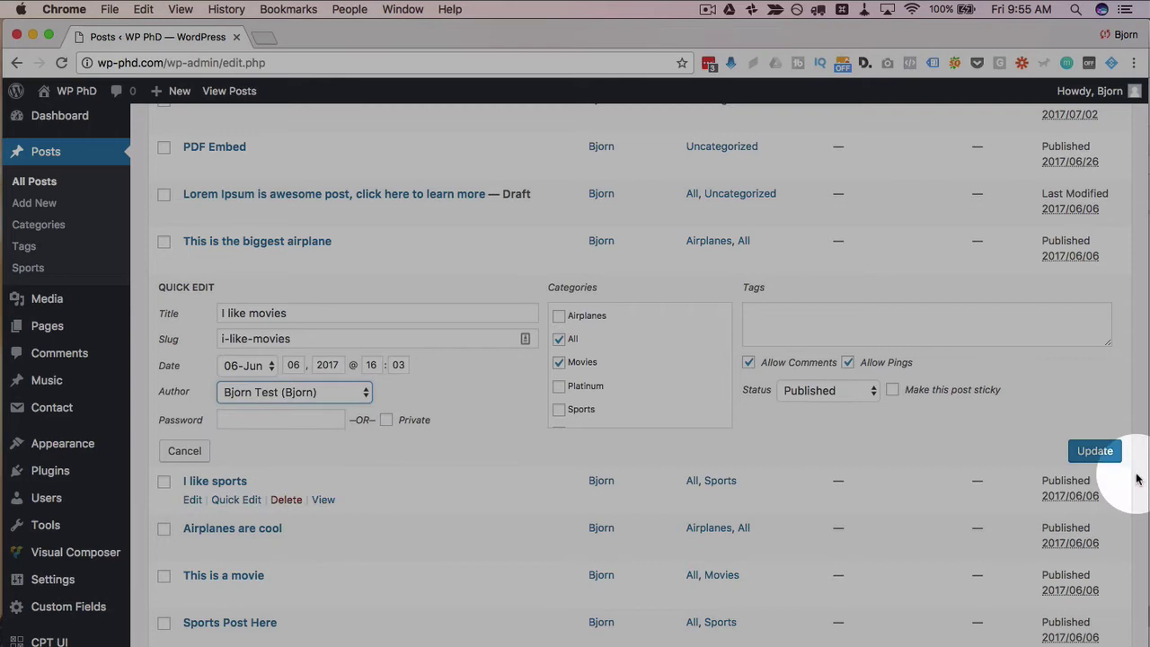
left_click(1084, 453)
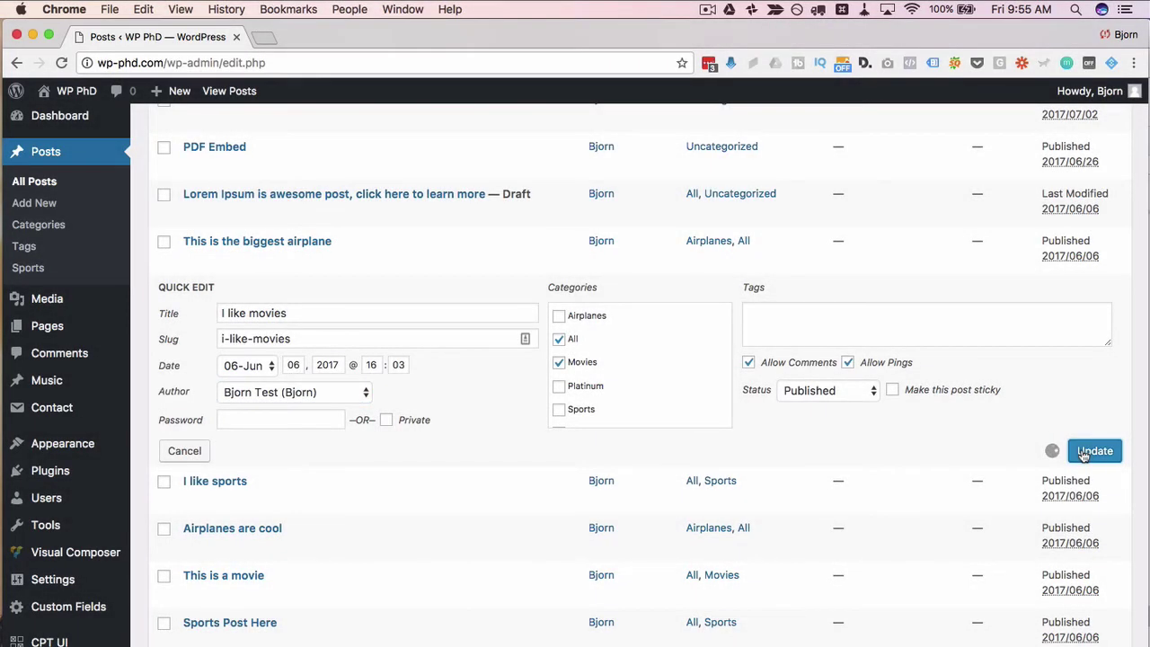
View the "I like movies" post and examine the author box's name, bio and website link below the content.
left_click(322, 310)
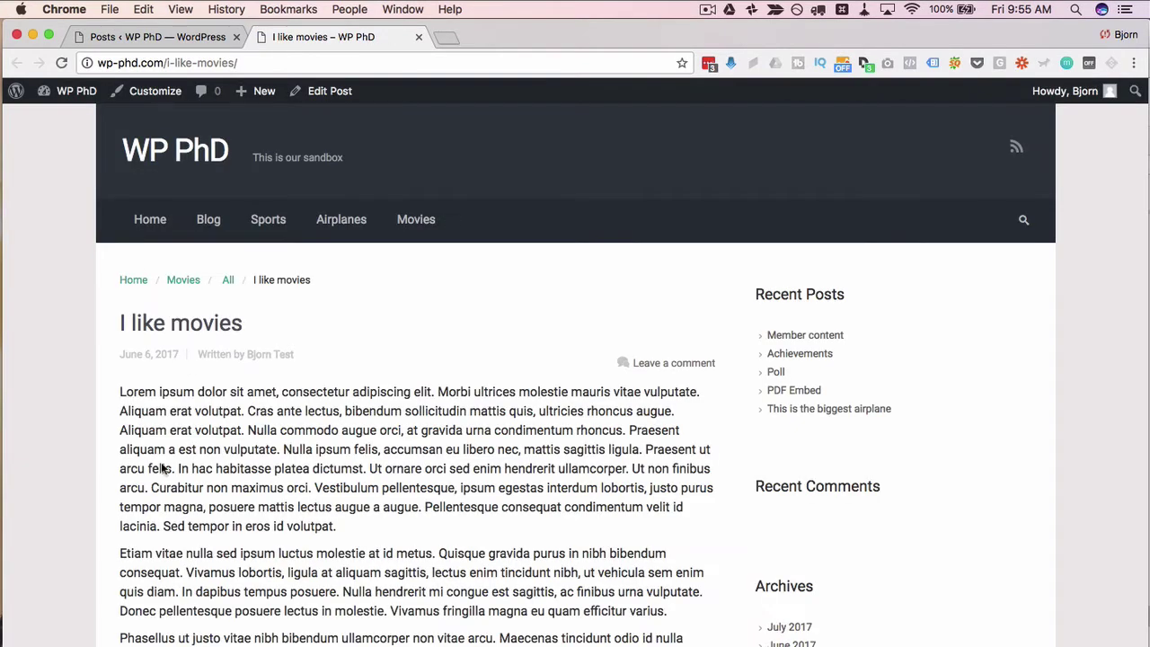
scroll(161, 467, "down", 15)
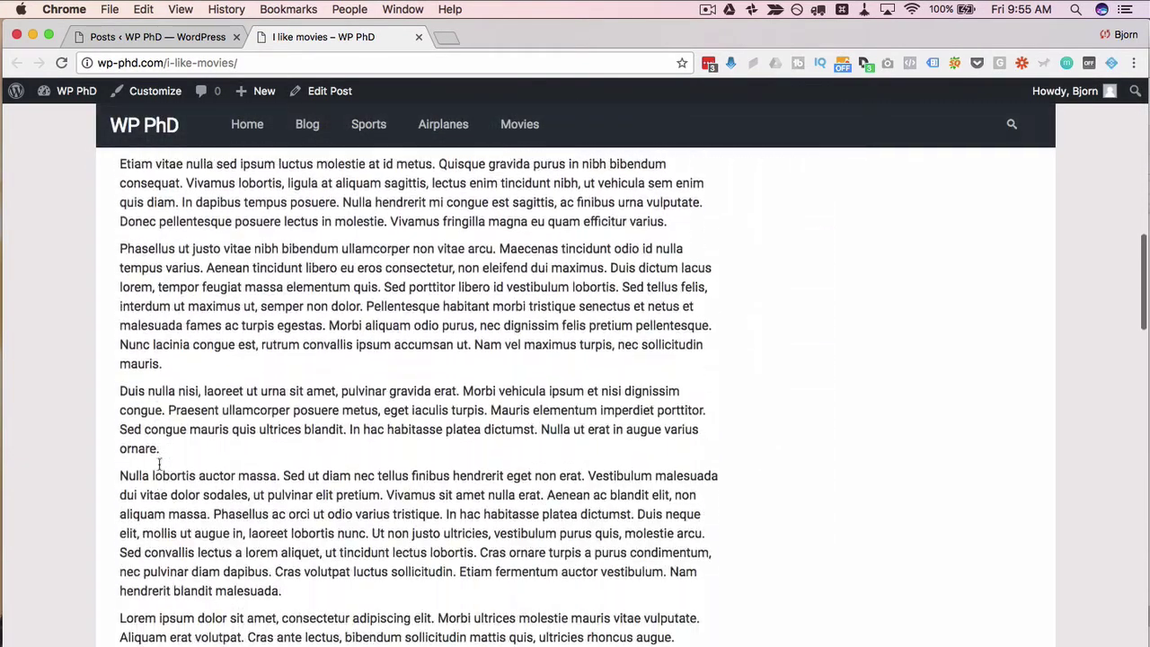
scroll(159, 464, "down", 15)
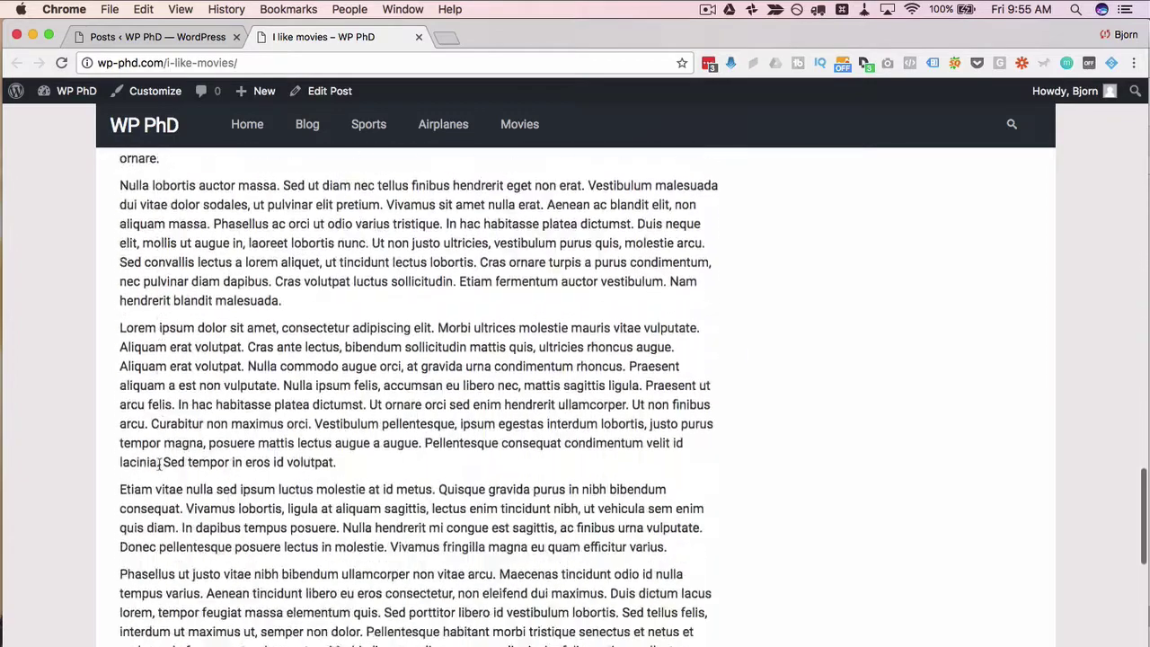
scroll(159, 464, "down", 12)
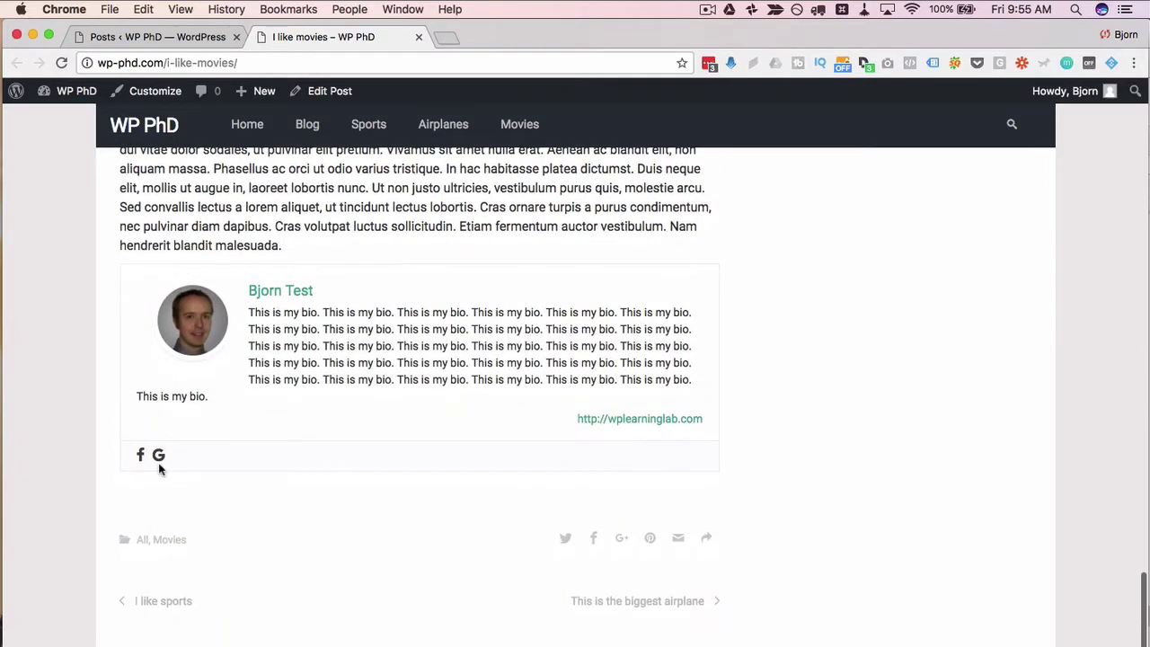
left_click_drag(243, 285, 713, 432)
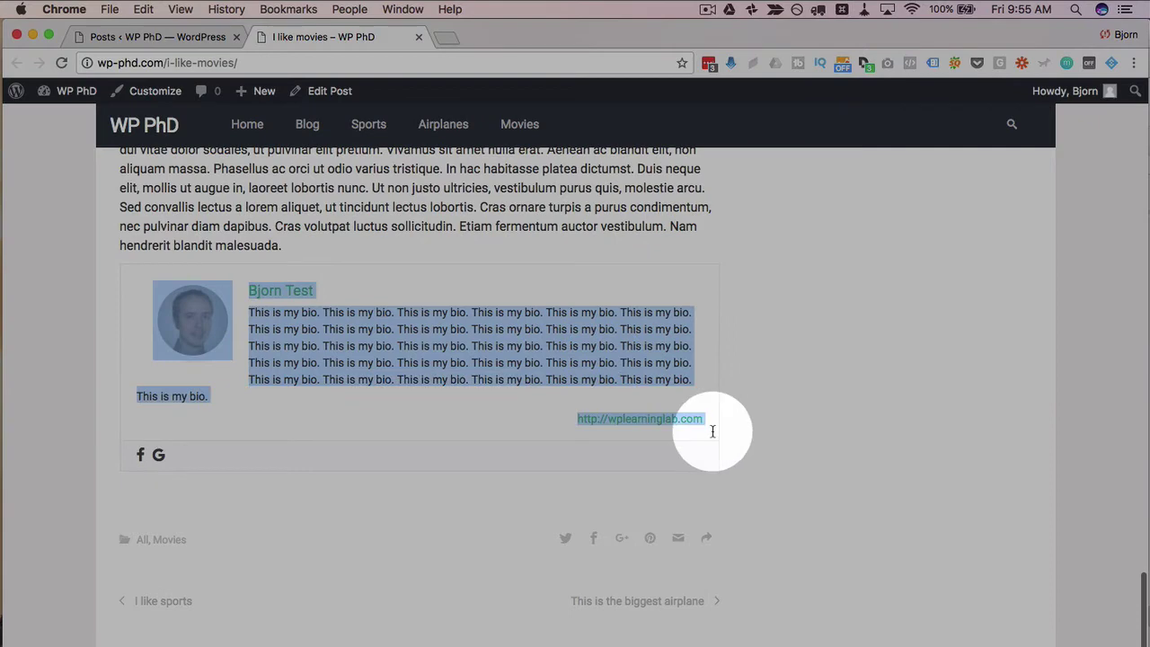
left_click(239, 386)
left_click_drag(570, 419, 722, 425)
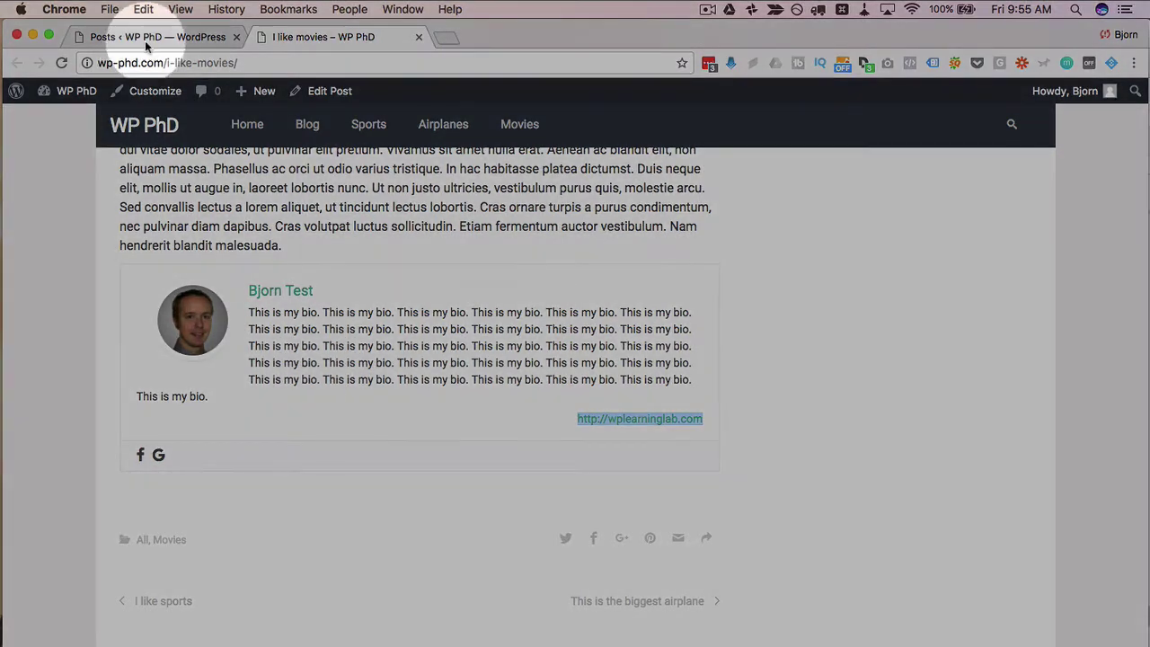
Return to the WordPress admin and open the Simple Author Box settings in a new tab.
left_click(145, 38)
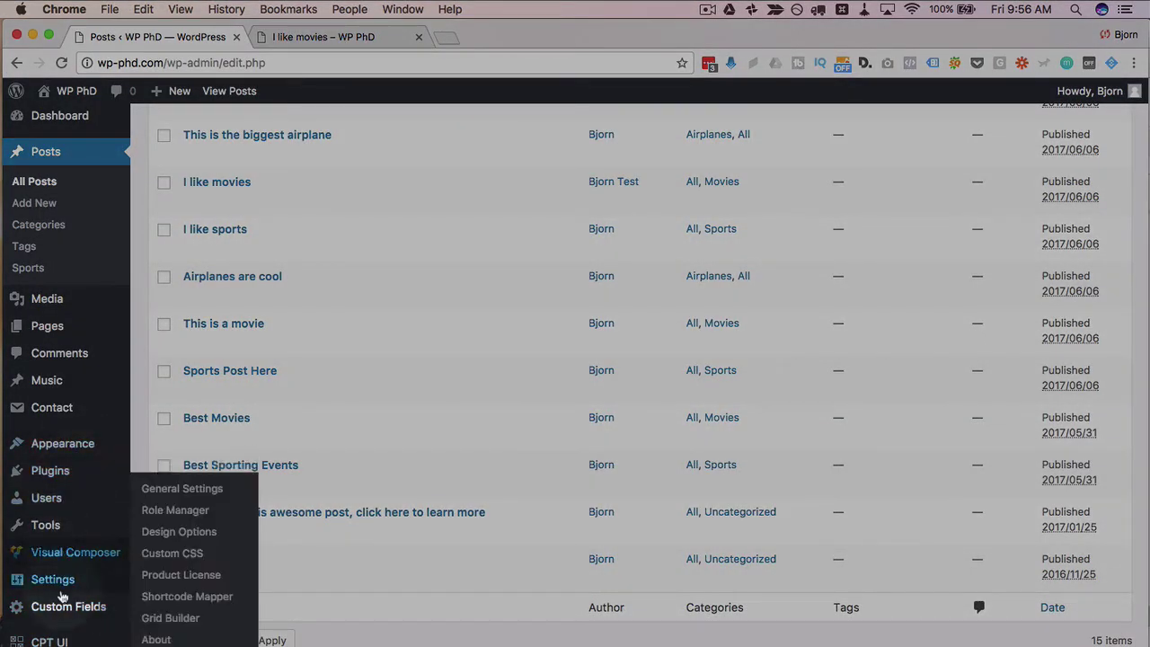
mouse_move(54, 581)
left_click(172, 639, "super")
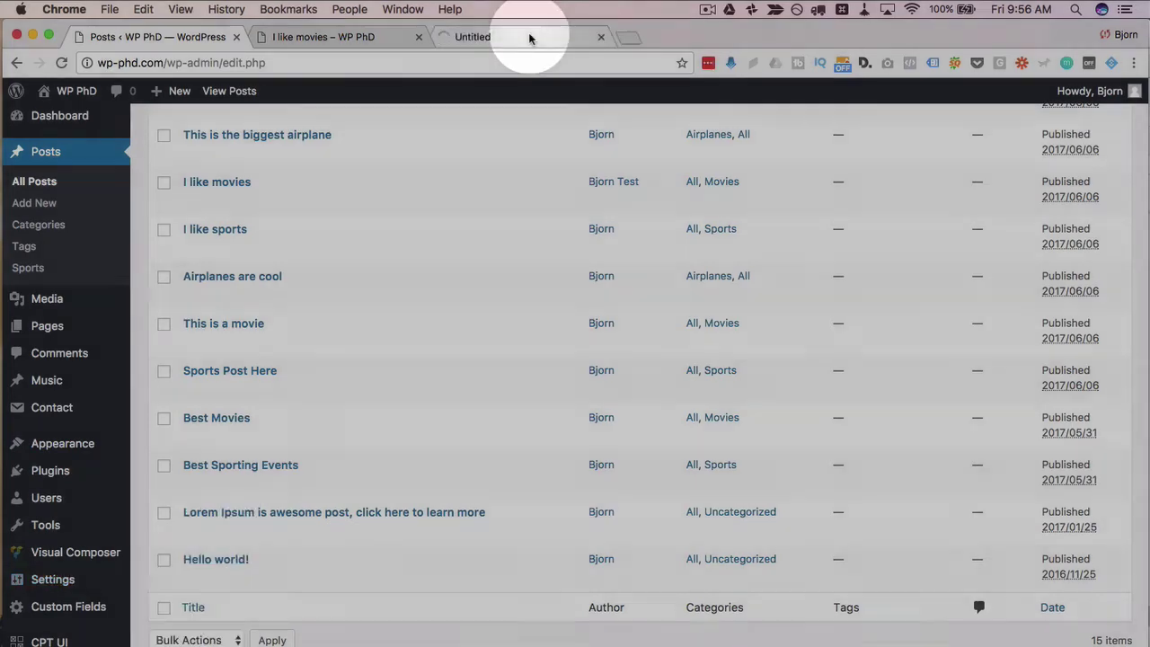
left_click(525, 37)
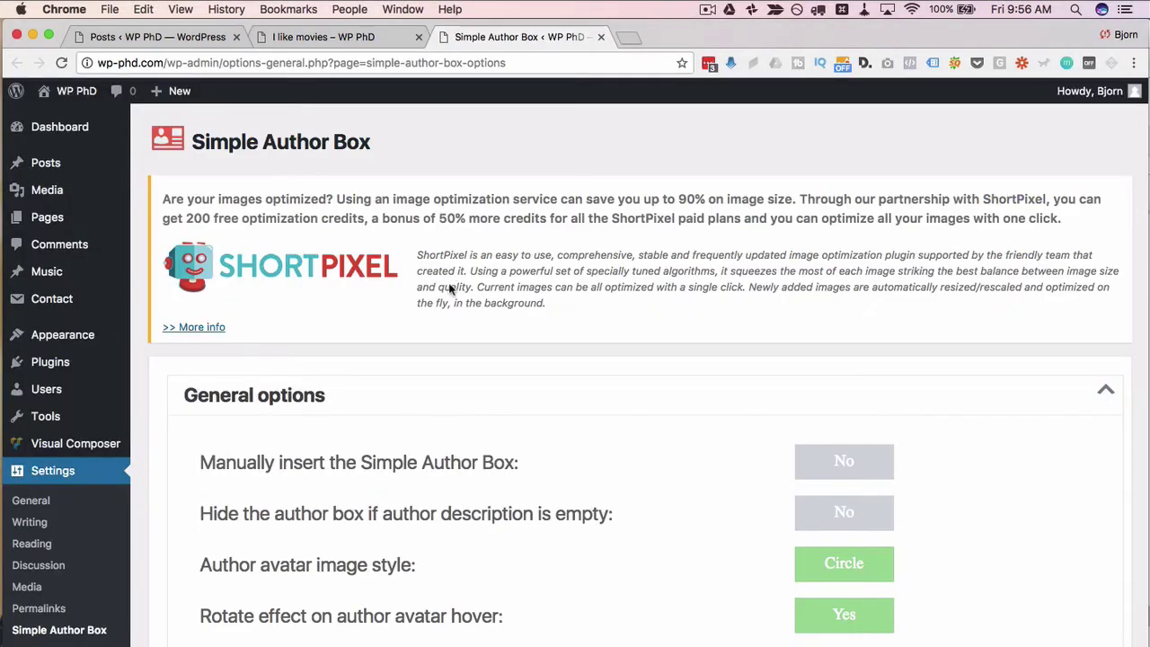
Set the social icons type to Colored and the social icons style to Circle.
scroll(421, 483, "down", 6)
scroll(421, 488, "down", 3)
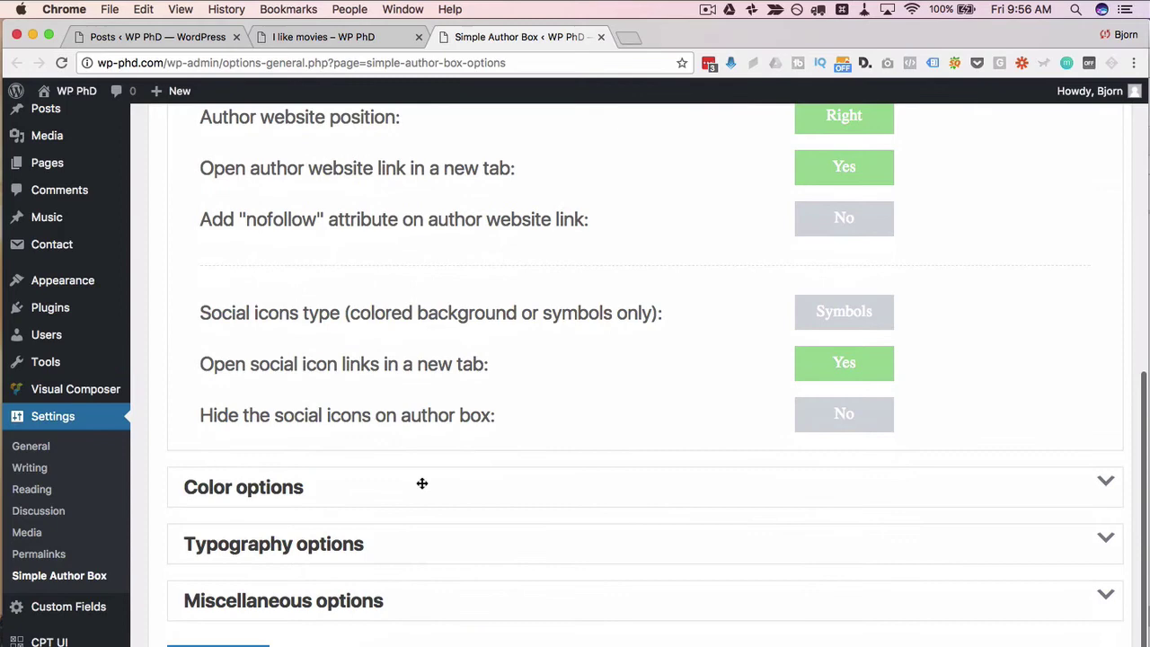
scroll(422, 484, "up", 3)
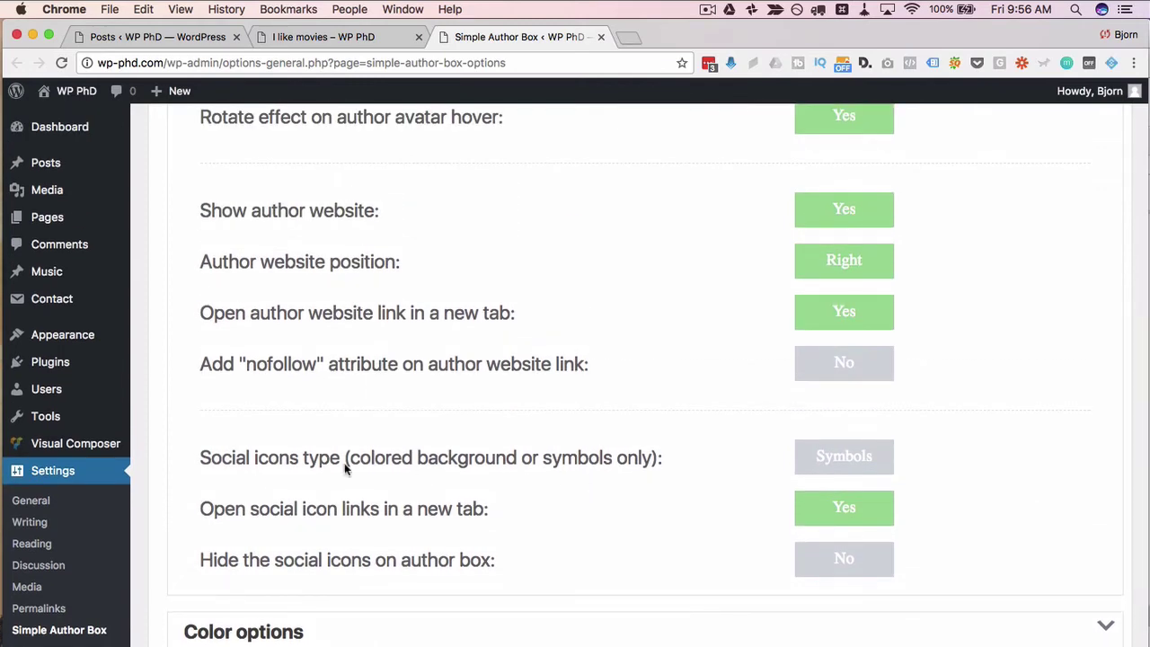
left_click(842, 464)
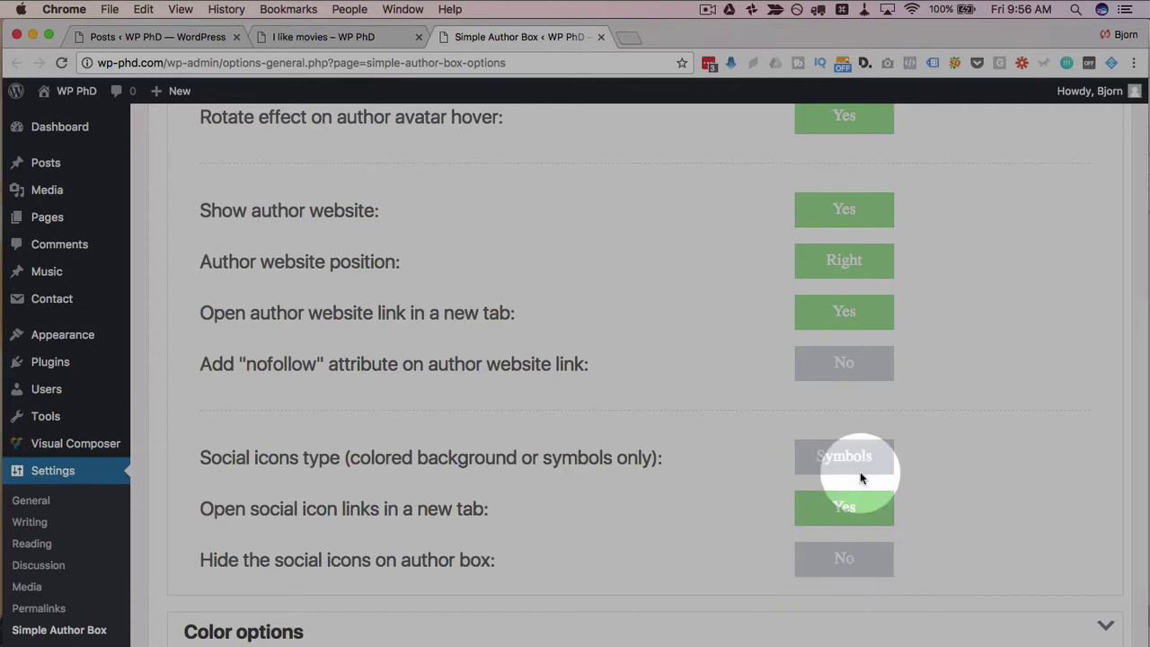
left_click(866, 465)
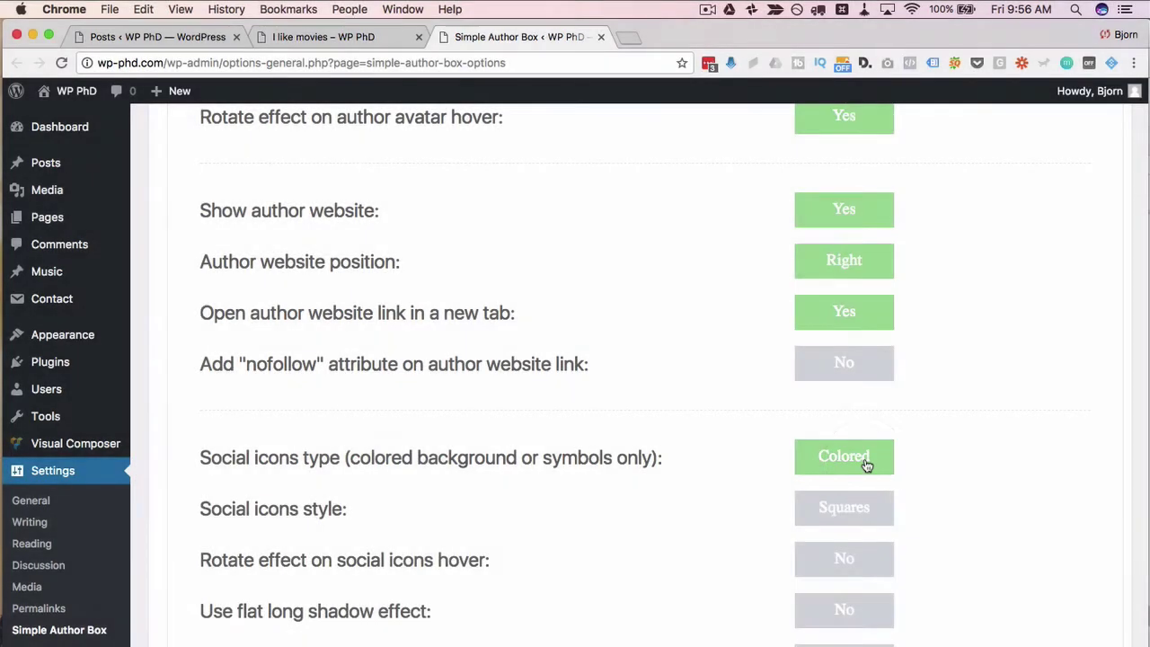
scroll(755, 478, "down", 3)
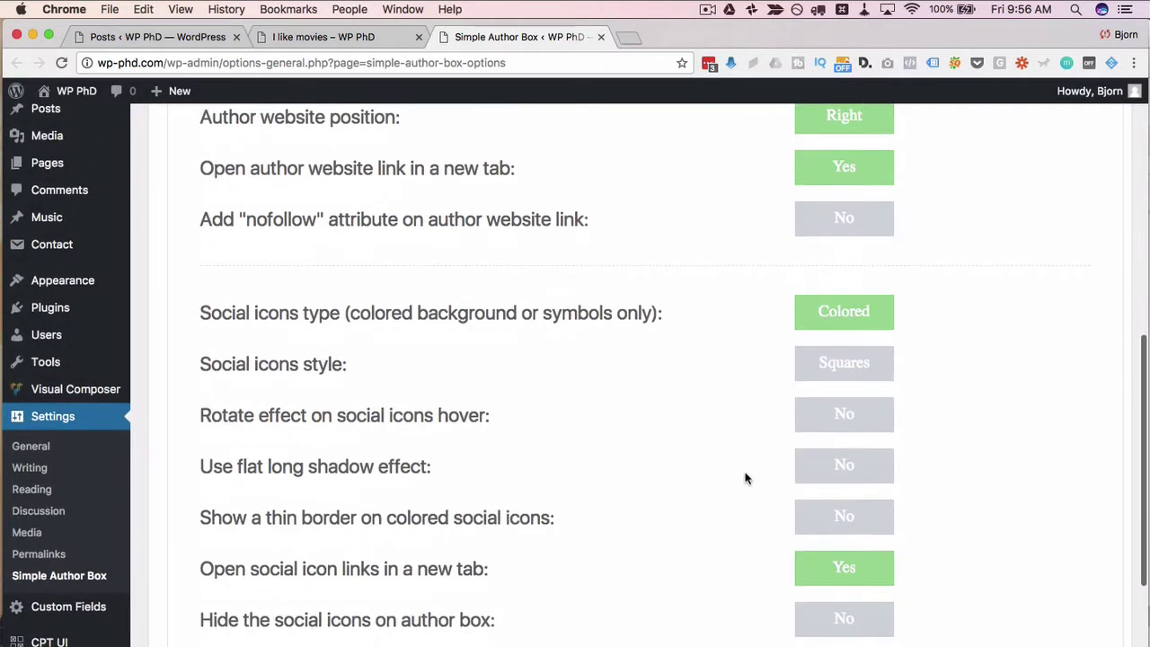
left_click(868, 368)
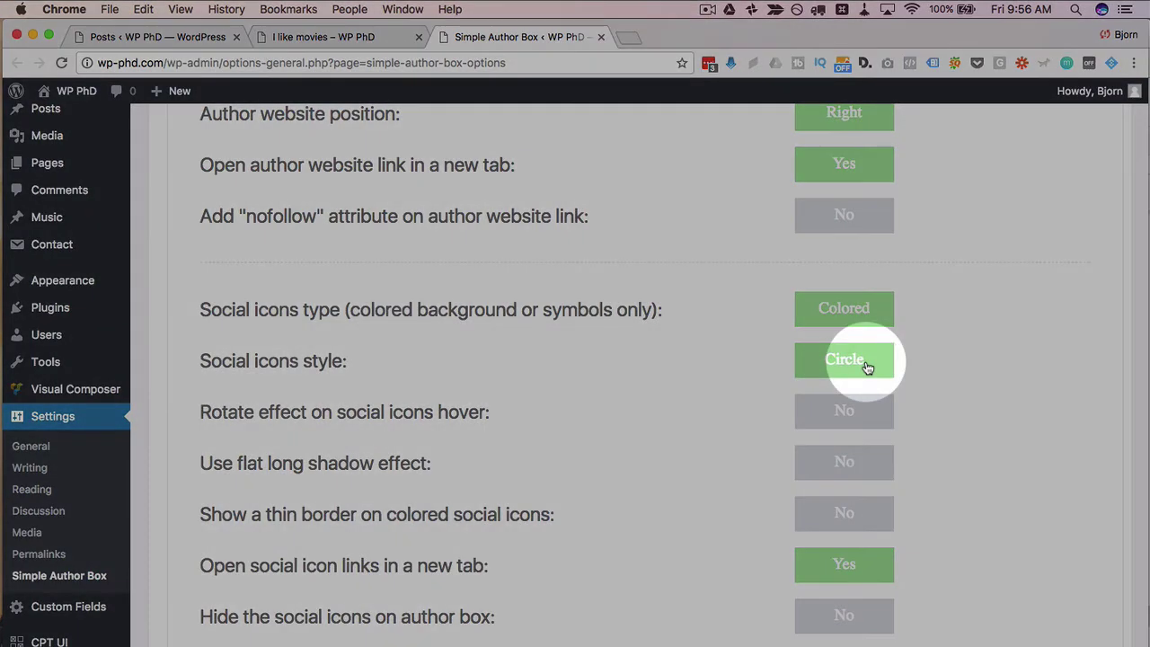
Enable the social icons' rotate effect on hover, flat long shadow and thin border, and save the plugin settings.
left_click(868, 411)
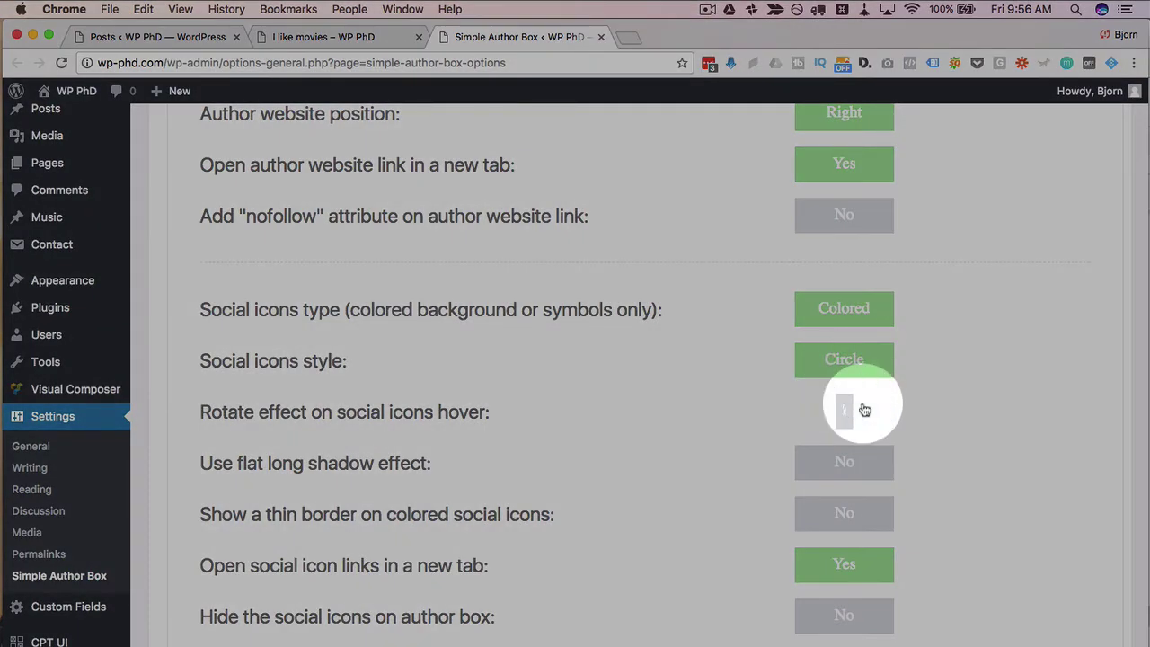
left_click(852, 466)
left_click(844, 513)
scroll(616, 545, "down", 7)
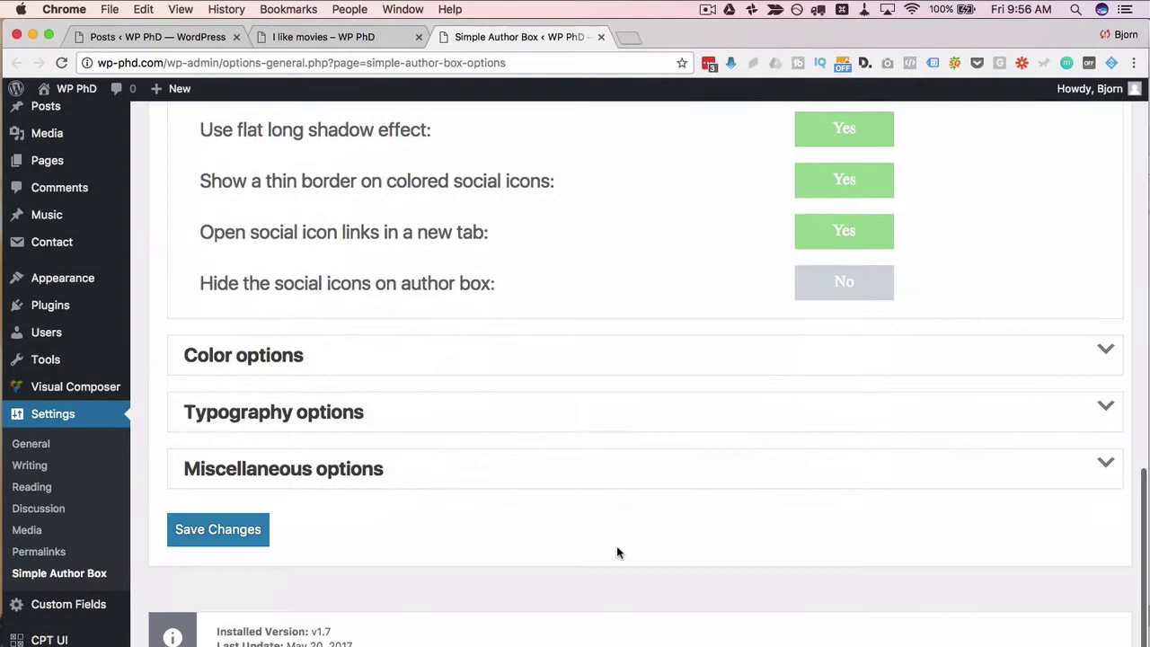
left_click(232, 537)
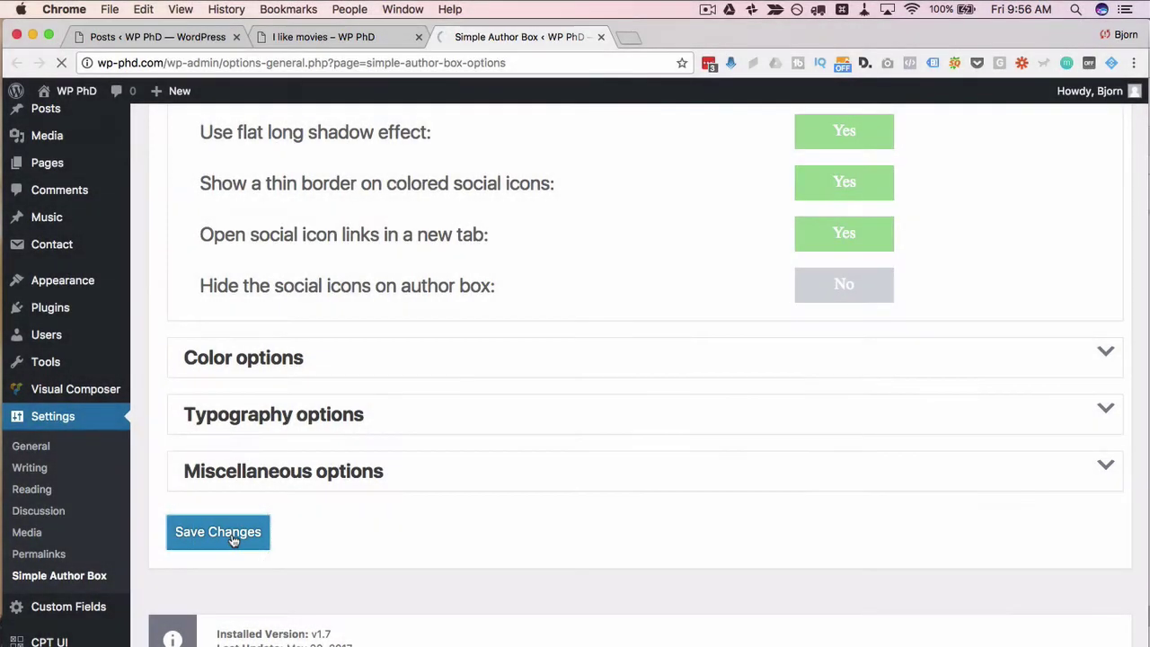
Reload the "I like movies" post and check the social icons in its author box.
left_click(349, 39)
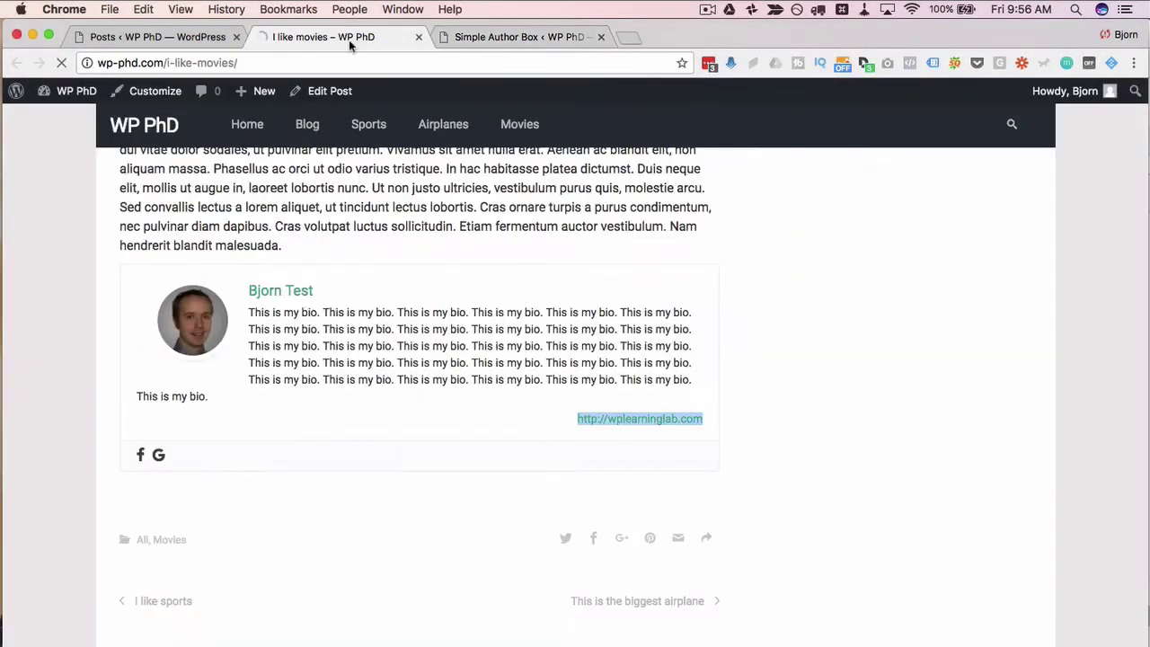
key("super+r")
left_click(137, 466)
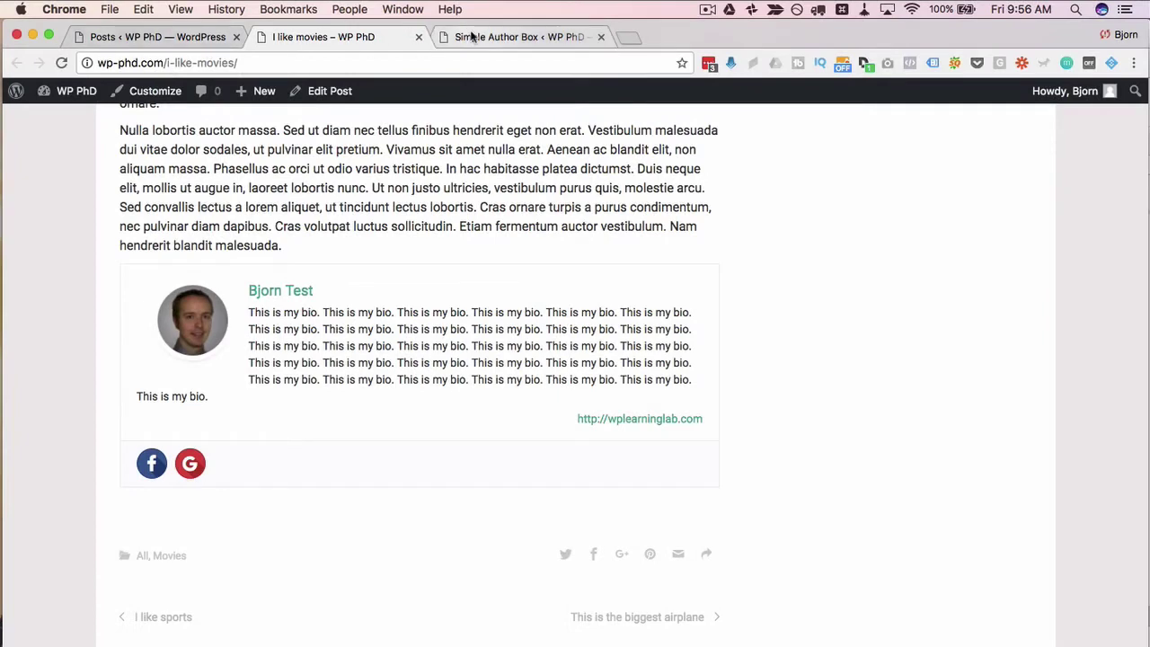
Turn off the rotate effect on author avatar hover and save the Simple Author Box settings.
left_click(471, 36)
scroll(659, 371, "down", 5)
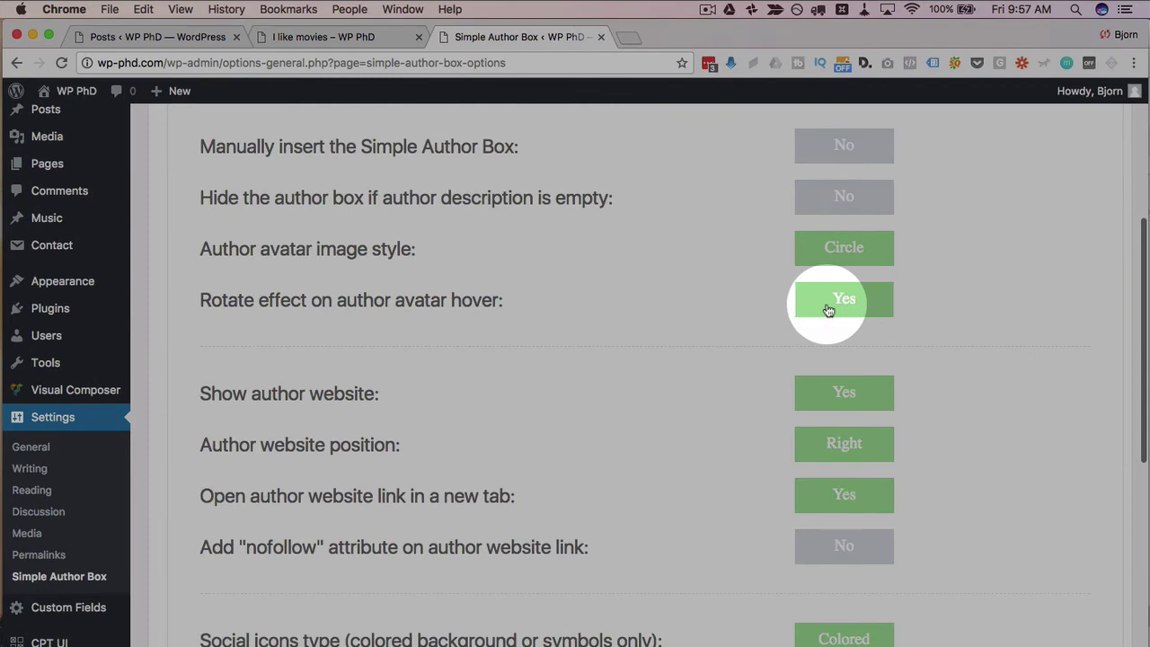
left_click(829, 310)
scroll(332, 537, "down", 10)
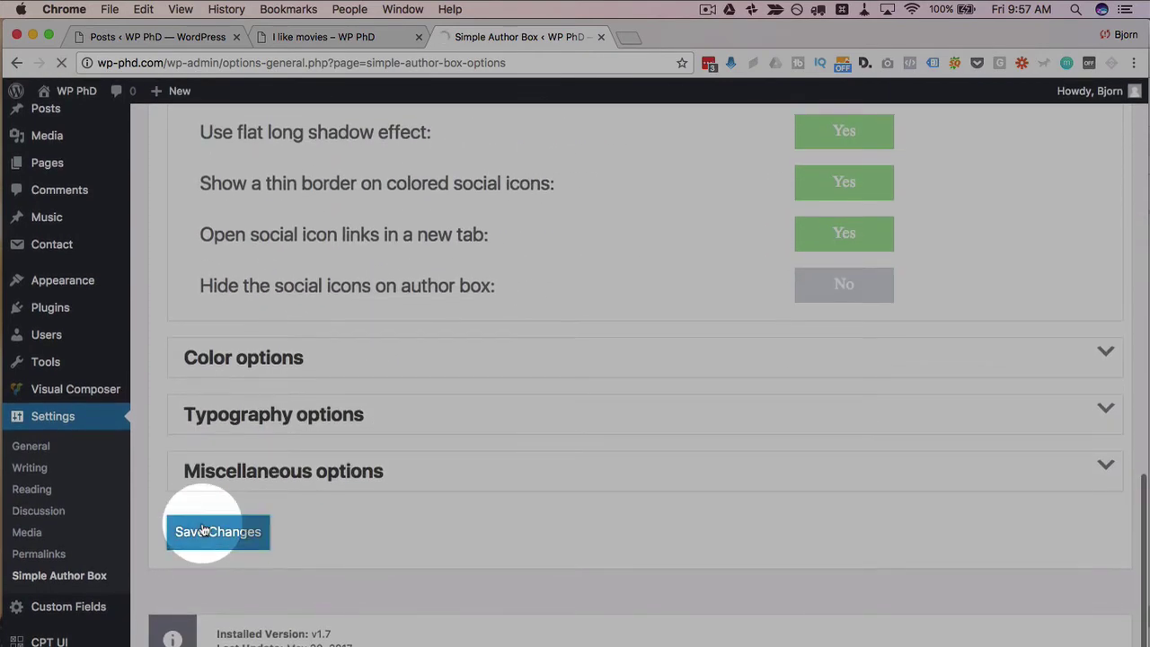
Check how the author box on the "I like movies" post adapts to narrower browser widths, and restore the full window width.
left_click(280, 40)
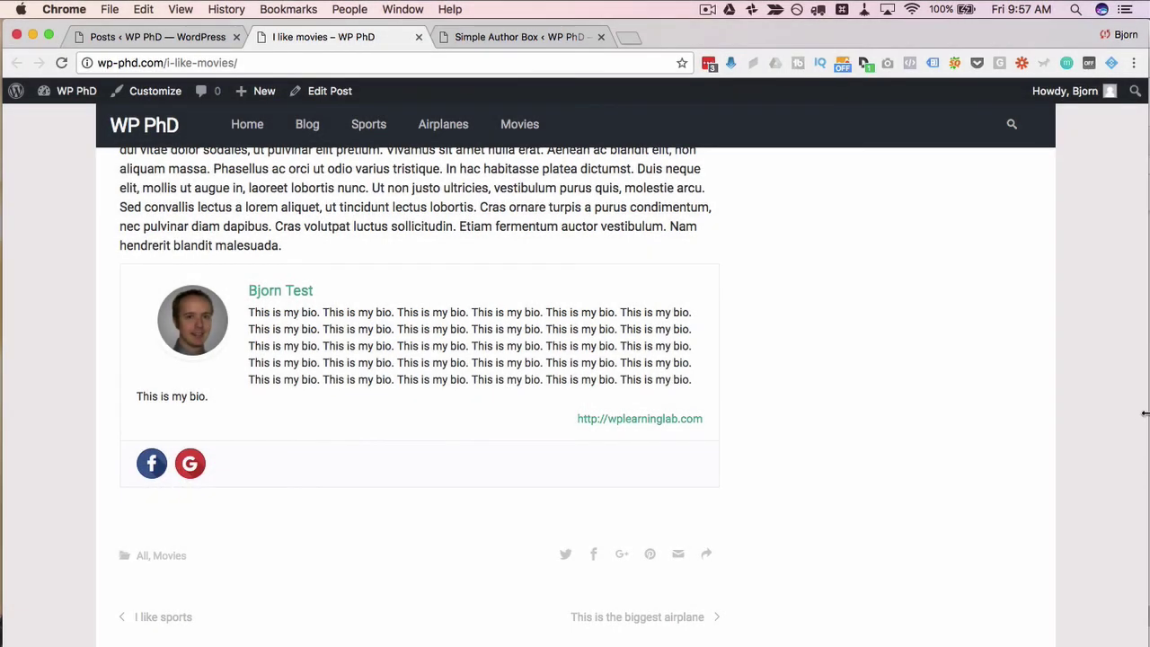
left_click_drag(1145, 413, 711, 428)
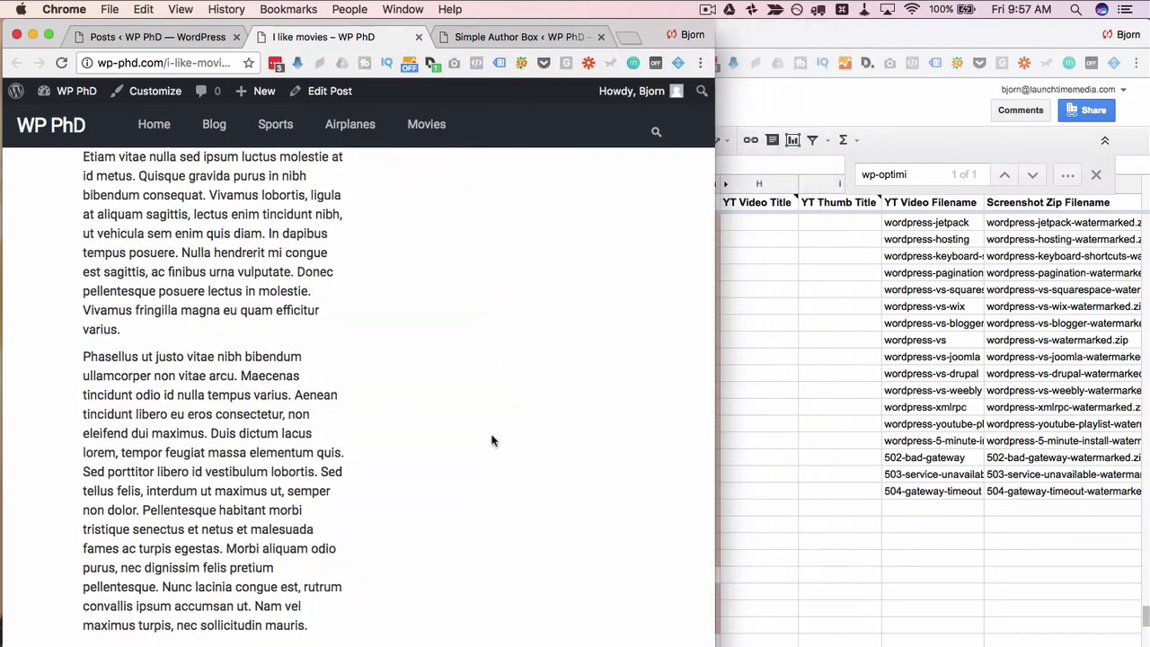
scroll(494, 437, "down", 5)
scroll(492, 440, "up", 2)
scroll(492, 441, "down", 10)
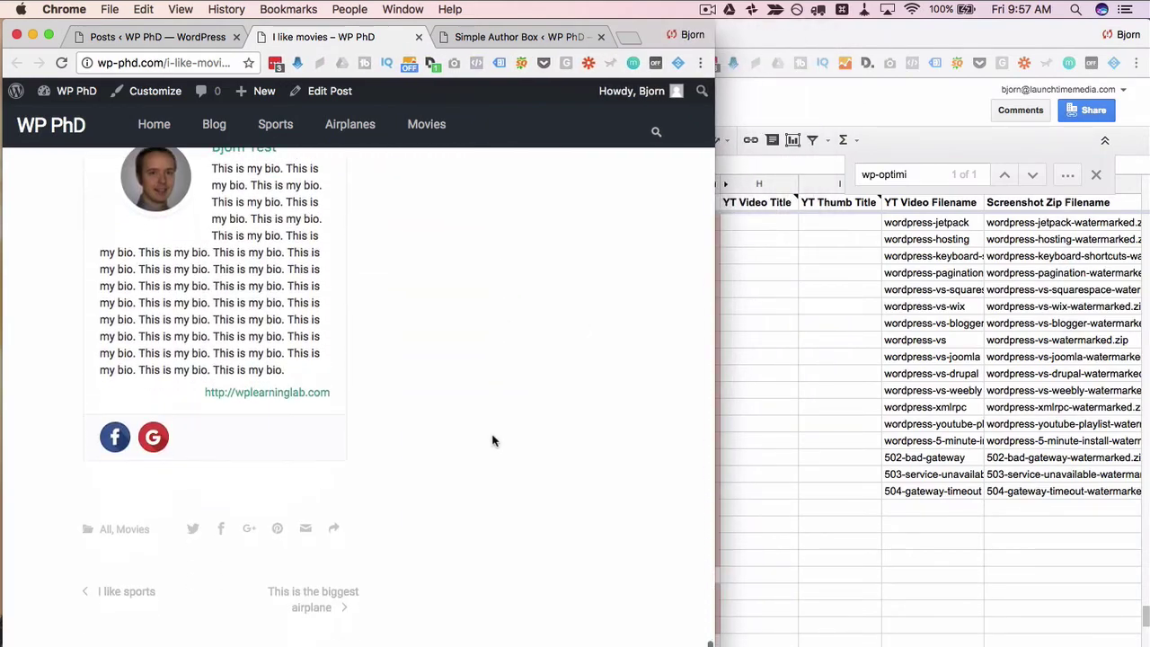
scroll(595, 431, "up", 2)
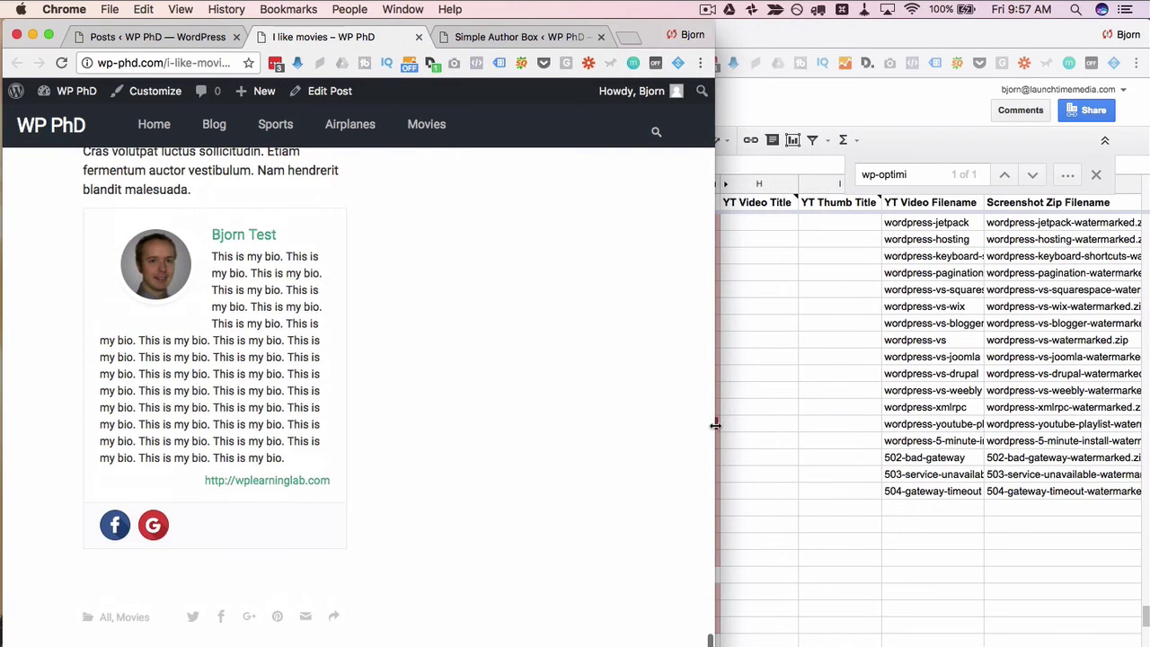
left_click_drag(715, 425, 251, 377)
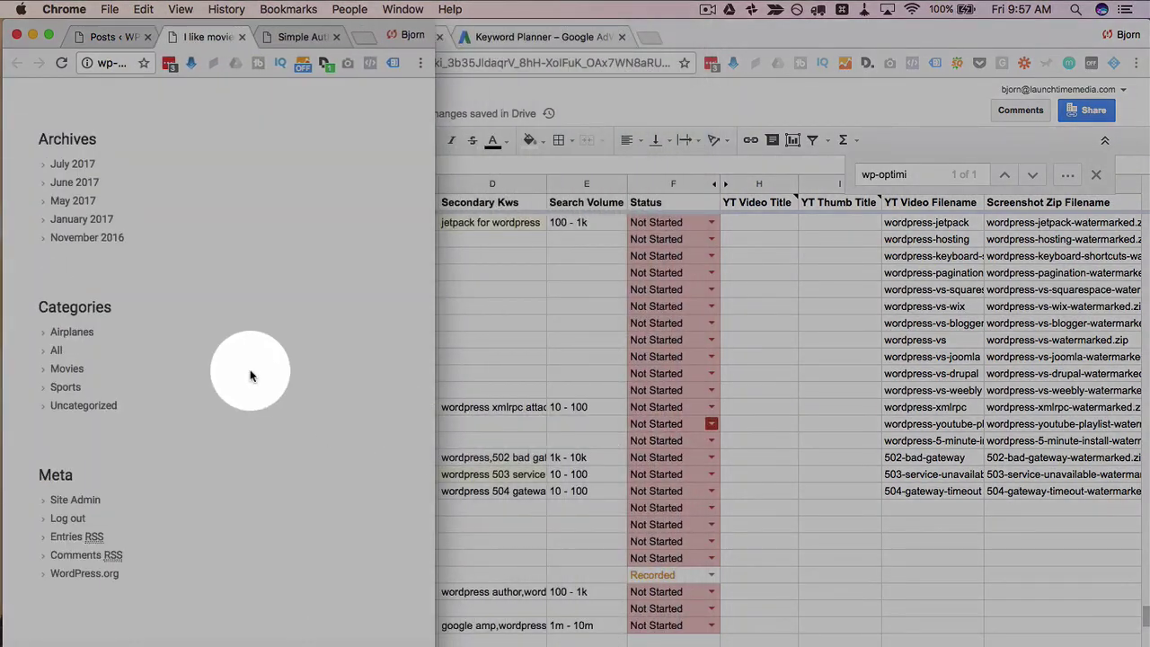
scroll(250, 374, "up", 15)
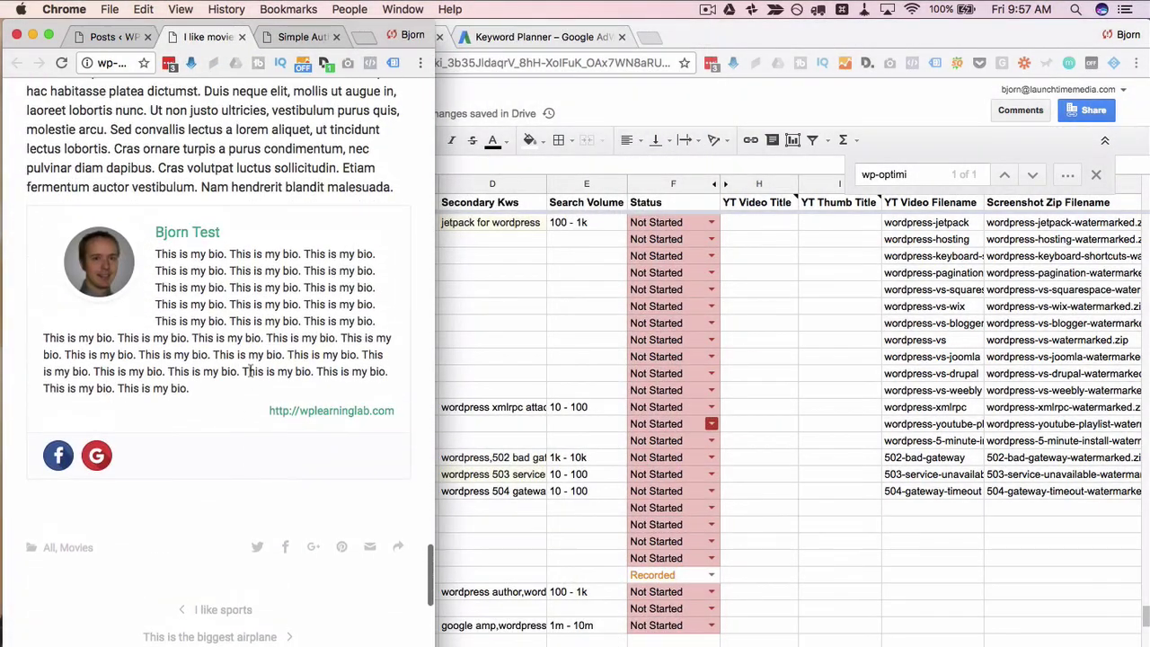
left_click_drag(434, 329, 1146, 323)
scroll(553, 412, "up", 5)
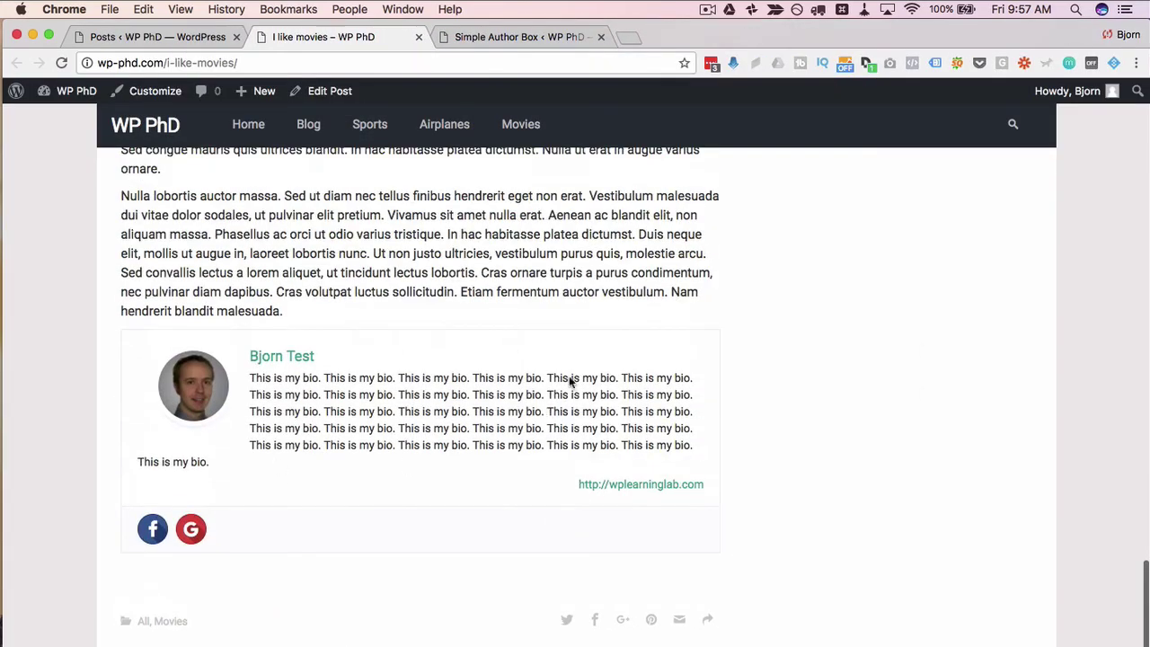